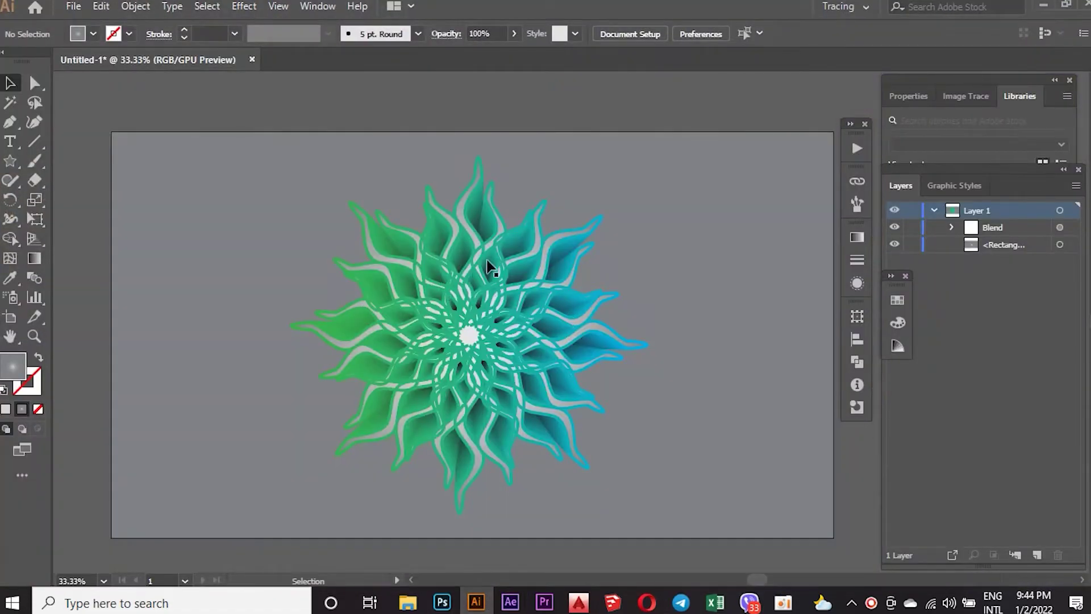
- Create a new blank 1920 × 1080 px document using the default preset
click(74, 6)
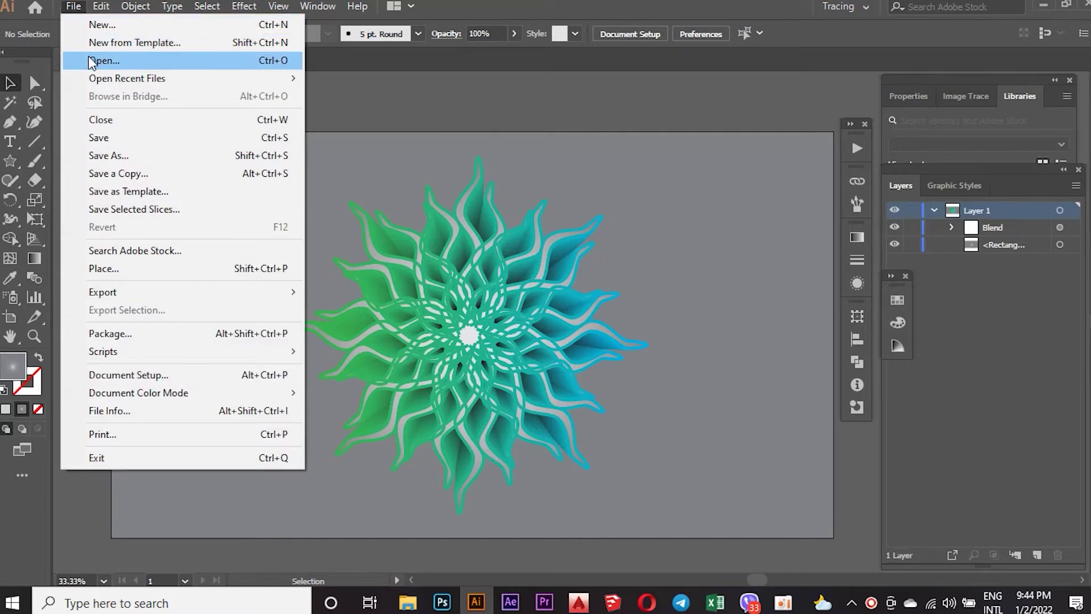
click(98, 25)
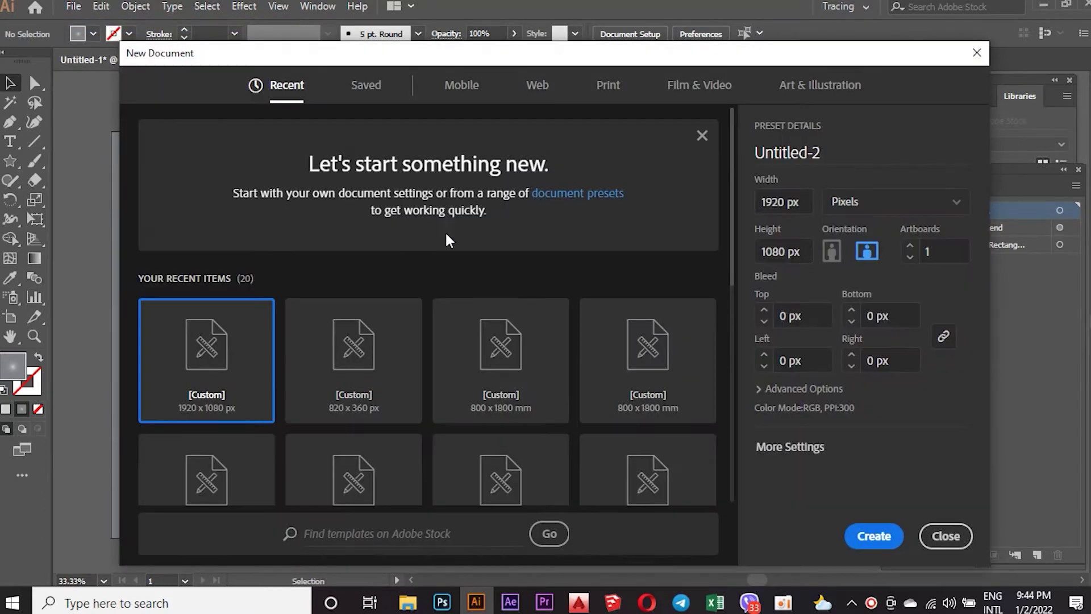
click(878, 536)
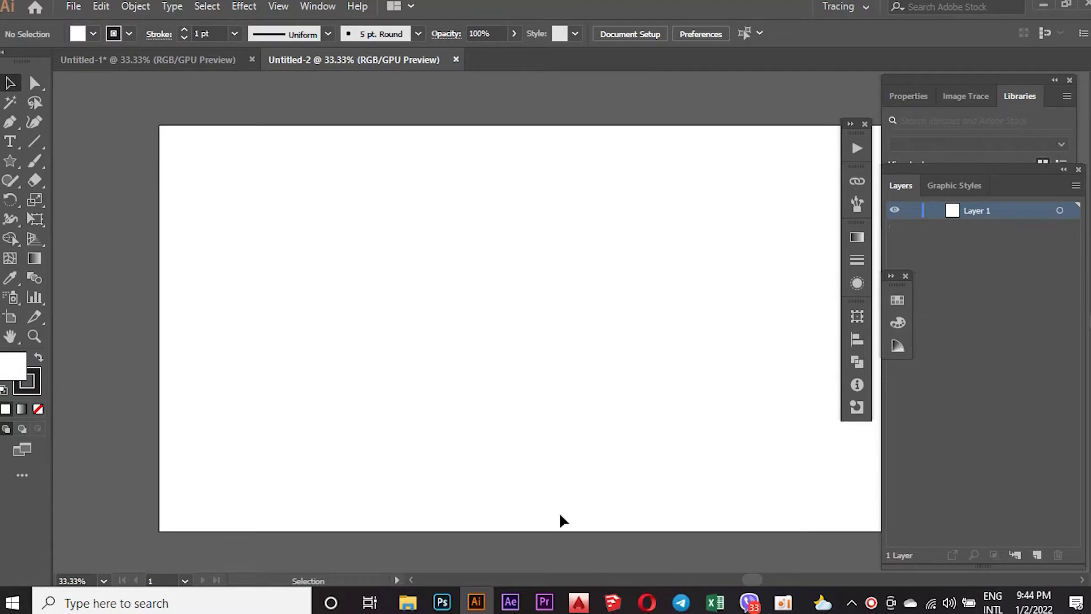
- Draw a 1920 × 1080 px rectangle and move it onto the artboard
drag(748, 580, 755, 581)
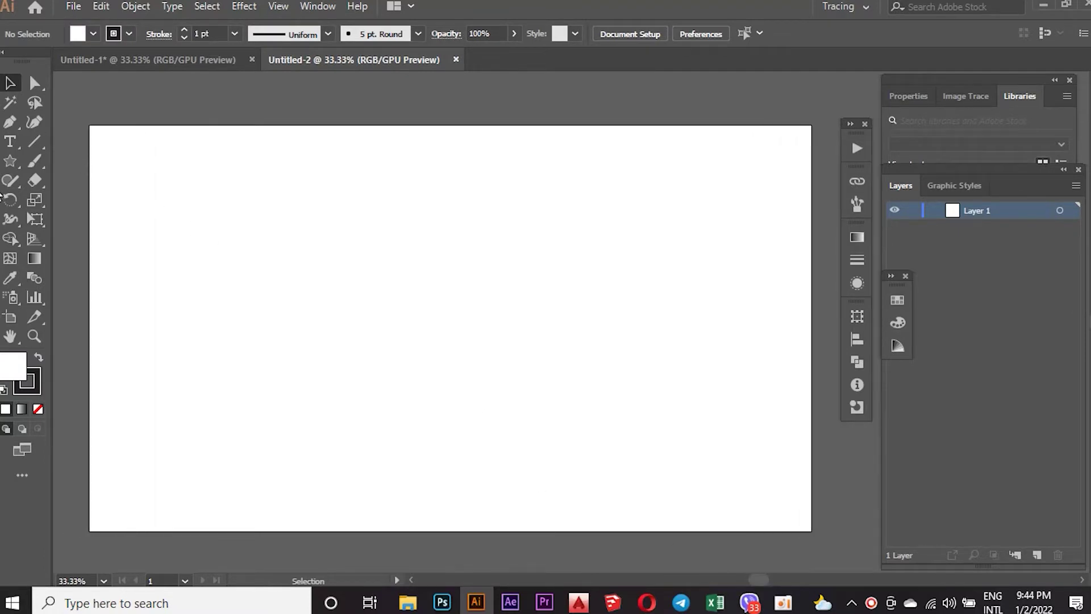
drag(11, 161, 51, 162)
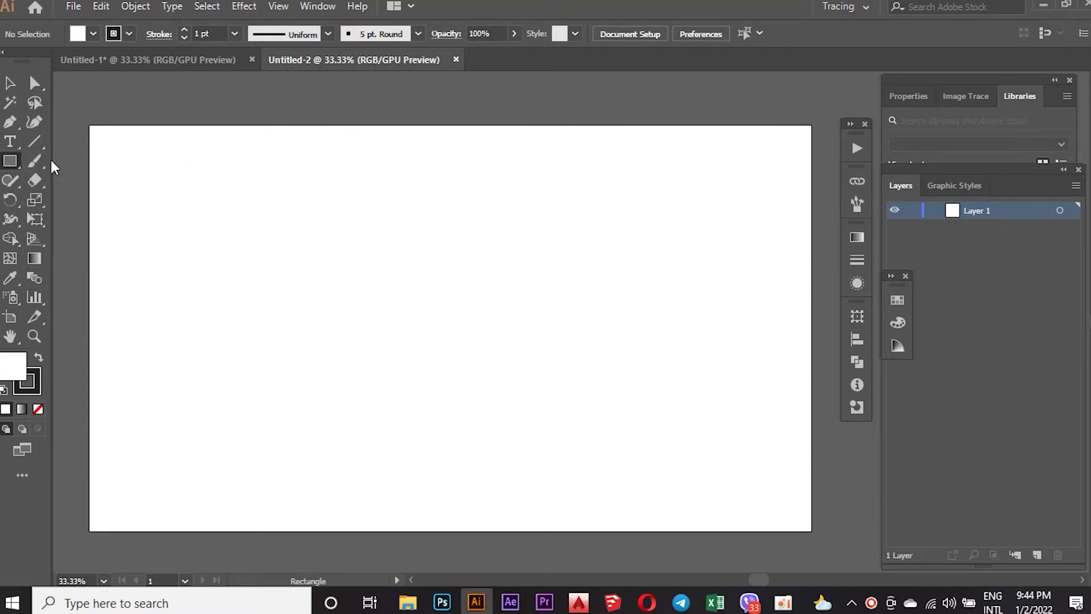
click(311, 257)
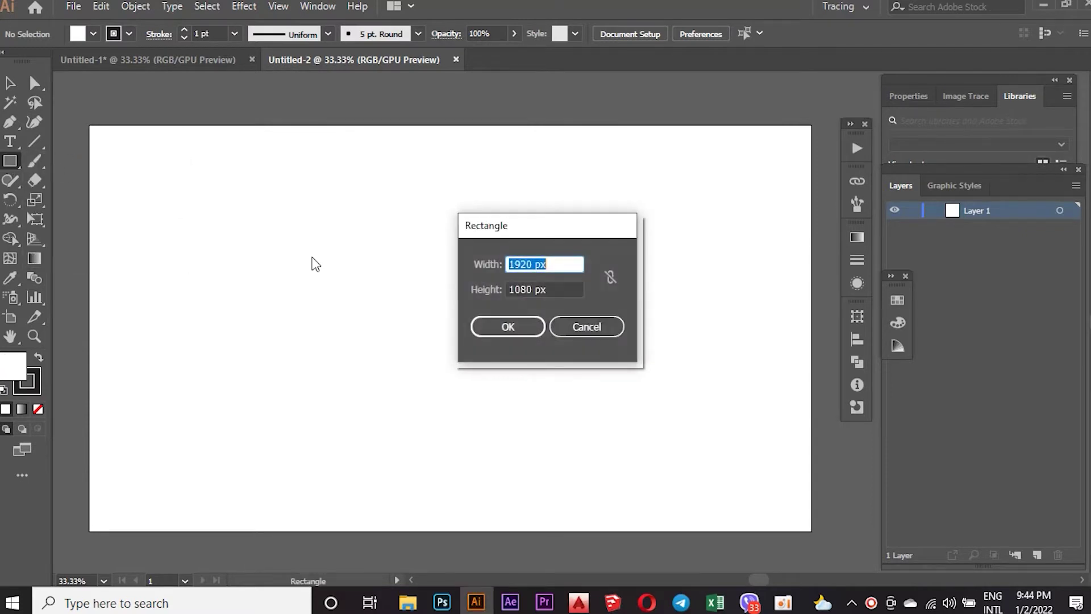
click(502, 328)
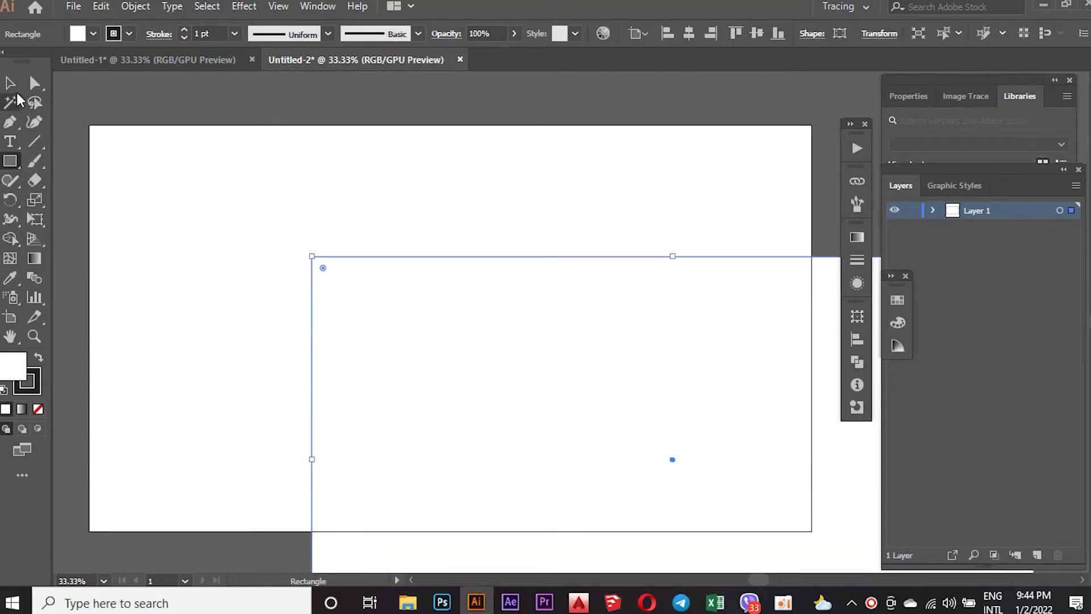
click(10, 83)
drag(368, 282, 156, 151)
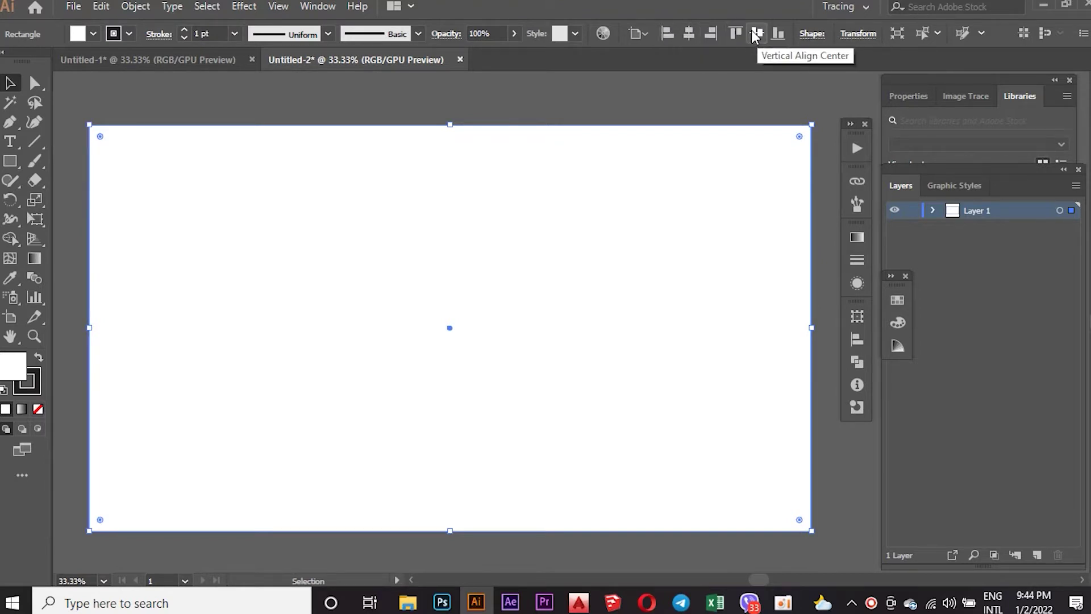
- Give the rectangle no stroke and a dark grey fill
click(93, 33)
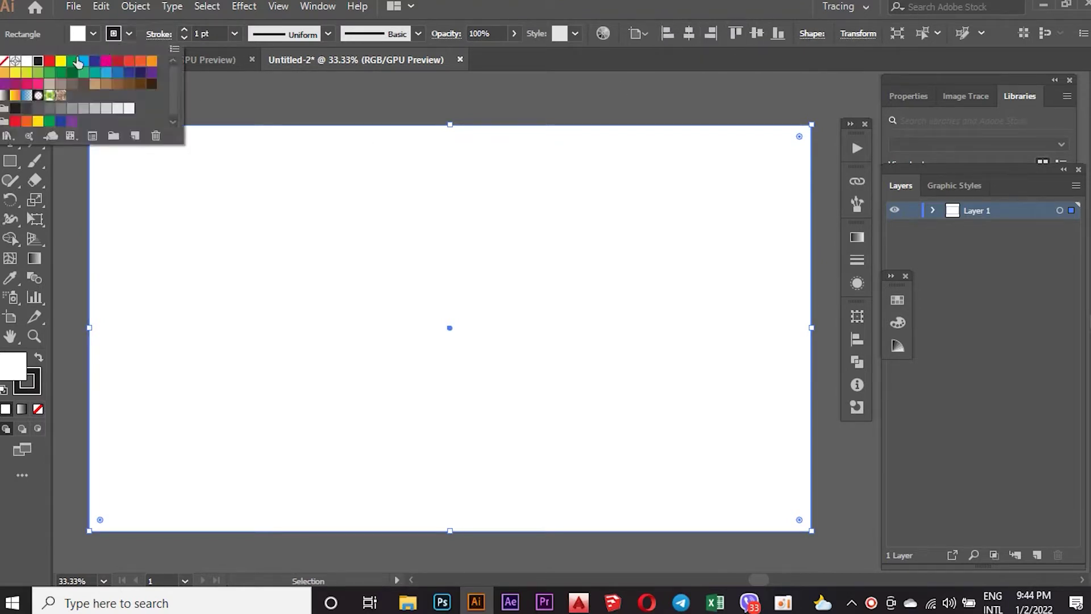
click(4, 60)
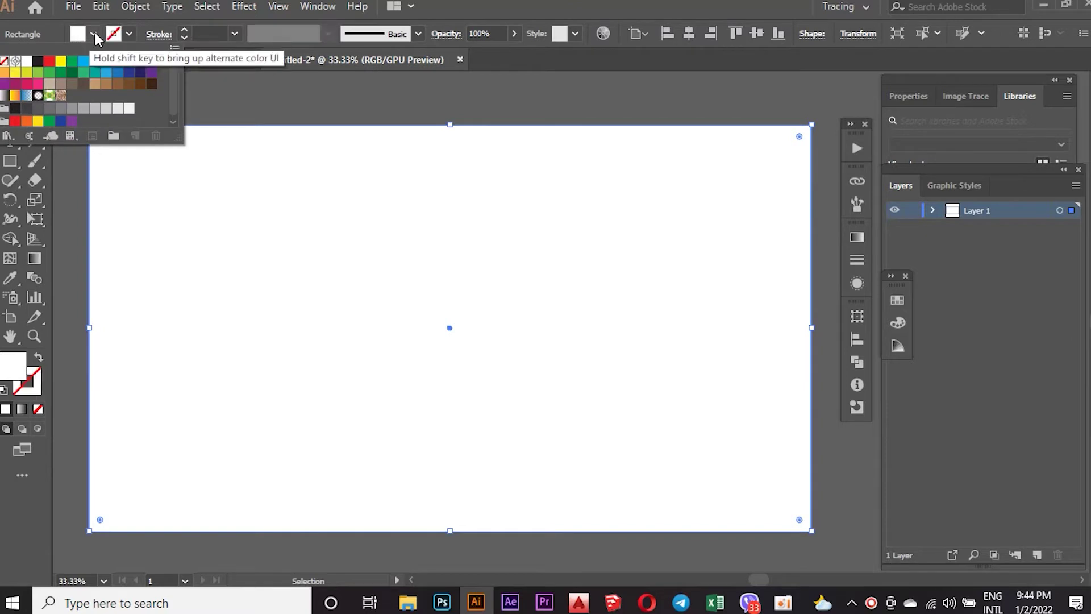
click(26, 108)
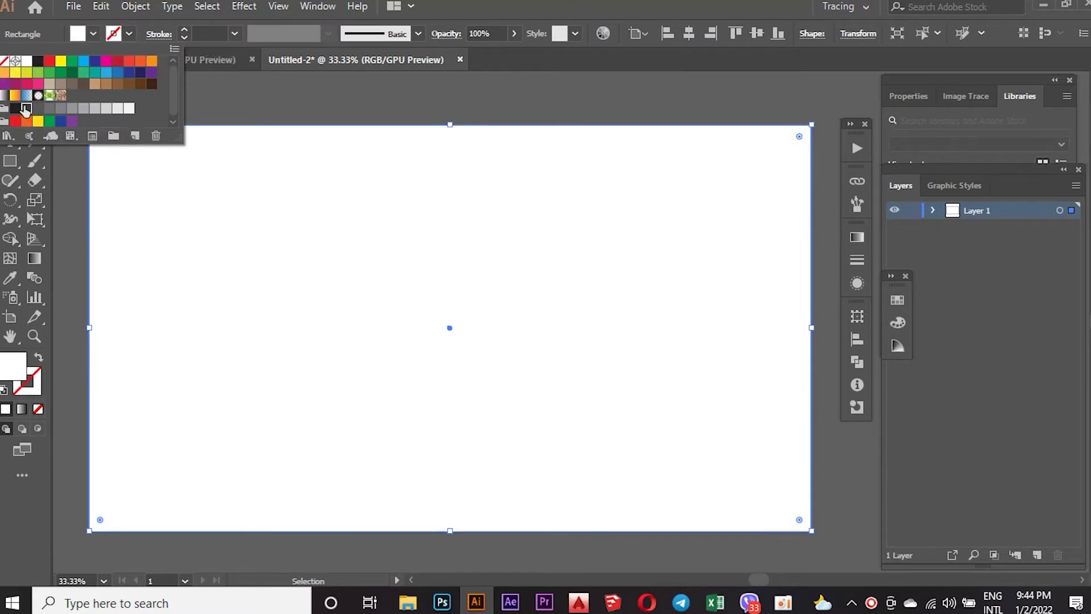
click(149, 181)
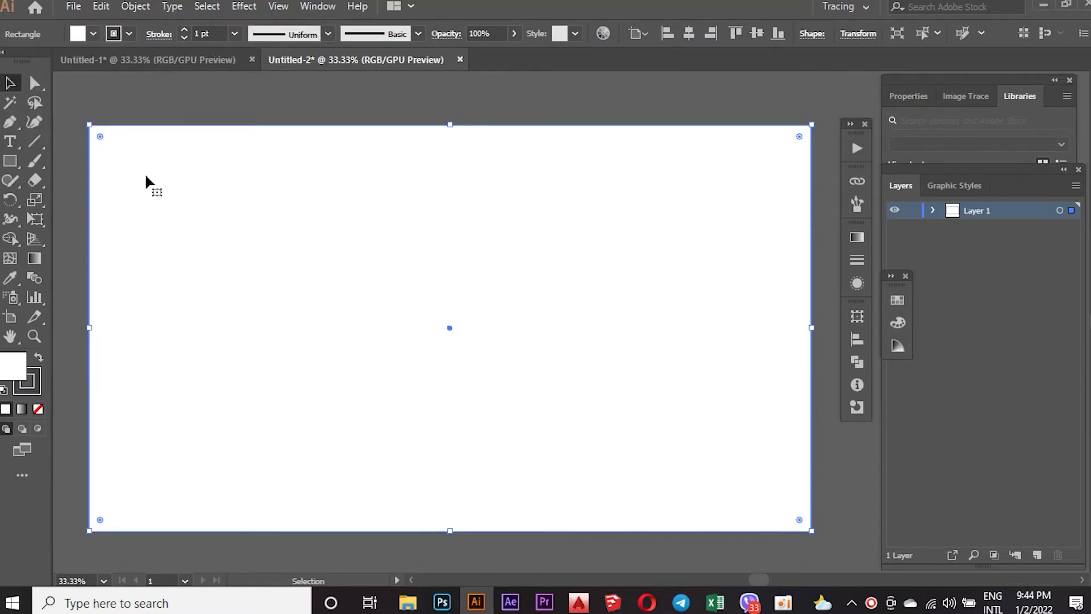
click(129, 33)
click(4, 63)
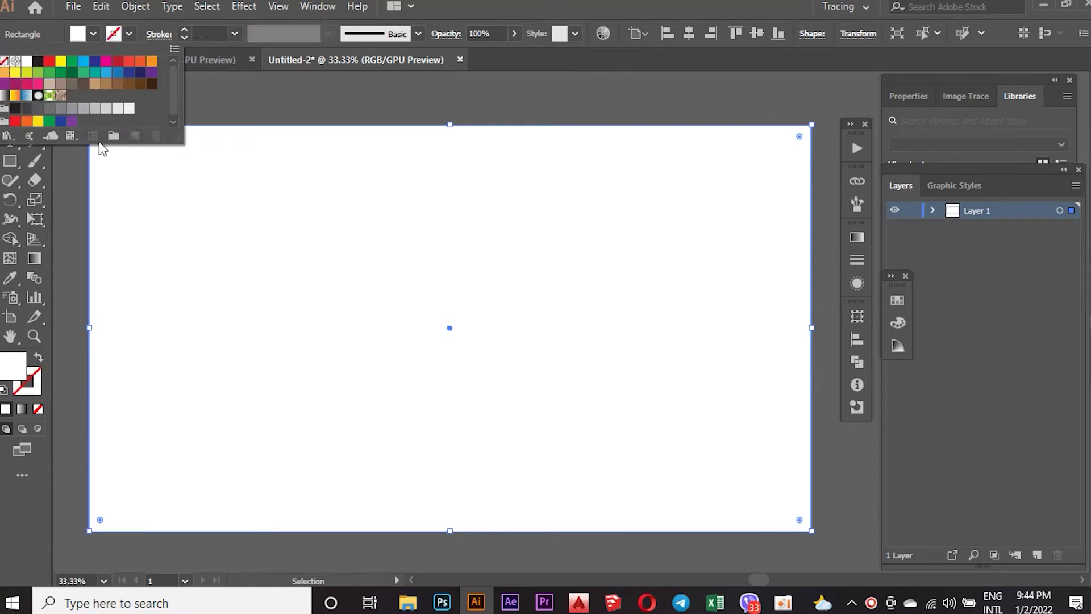
click(154, 214)
click(81, 34)
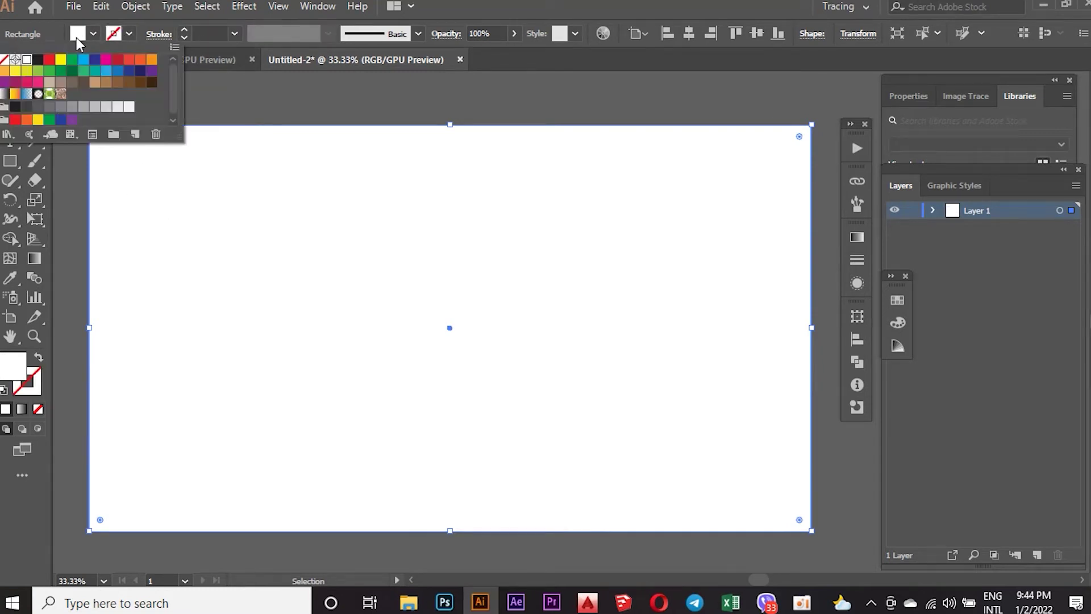
click(31, 107)
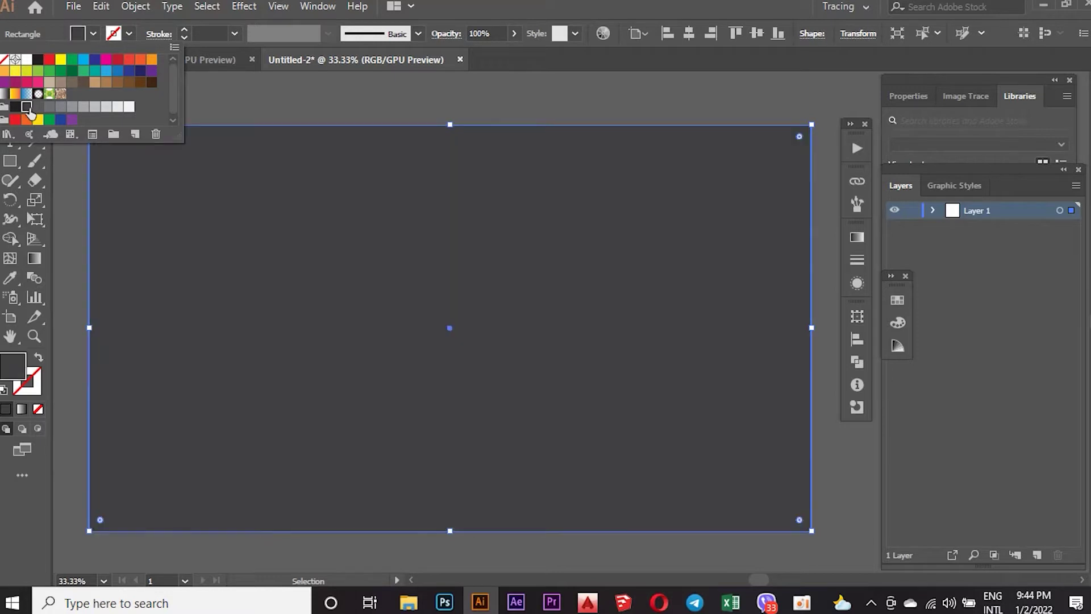
click(219, 233)
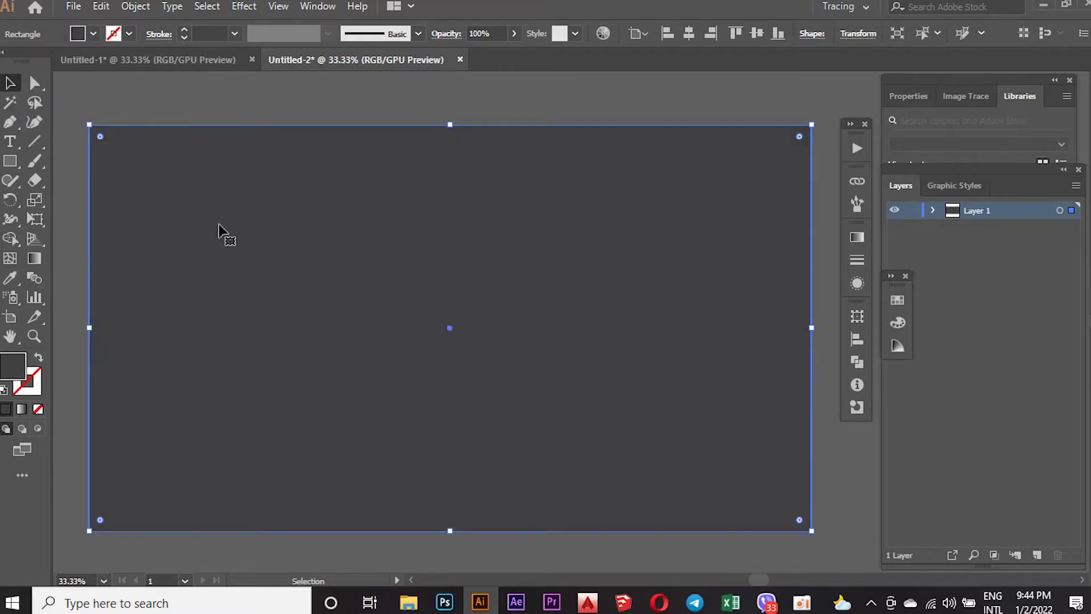
- Lock the background rectangle in place
click(136, 7)
mouse_move(196, 98)
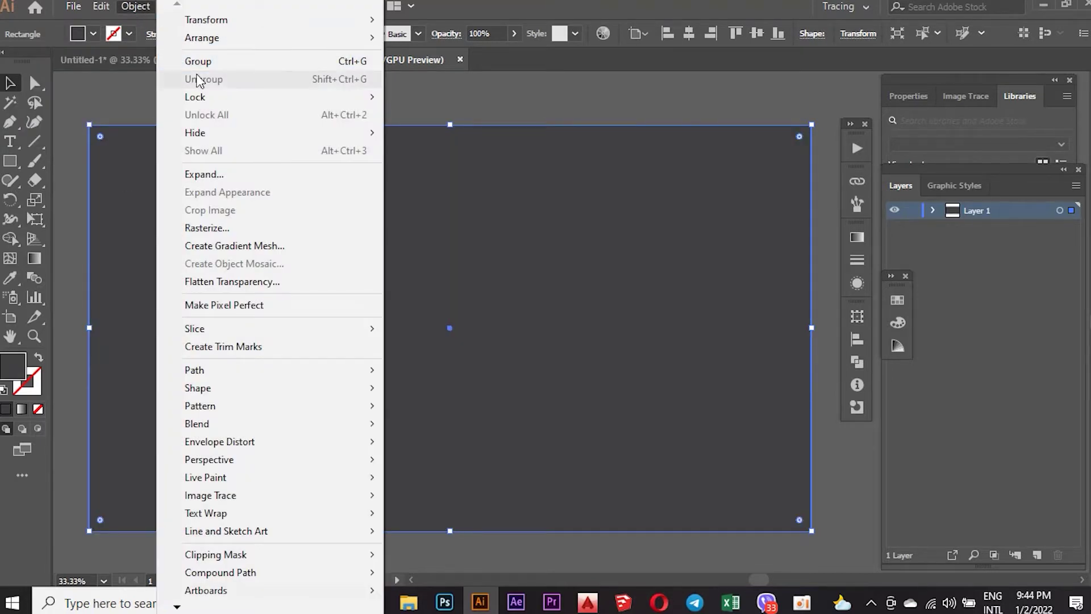
click(430, 96)
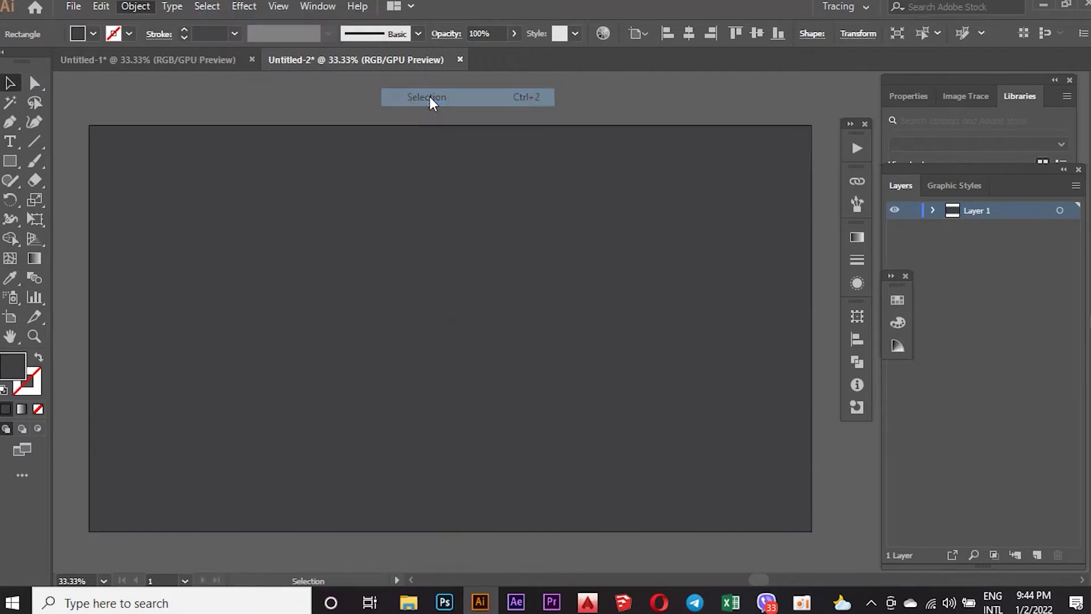
drag(10, 161, 80, 240)
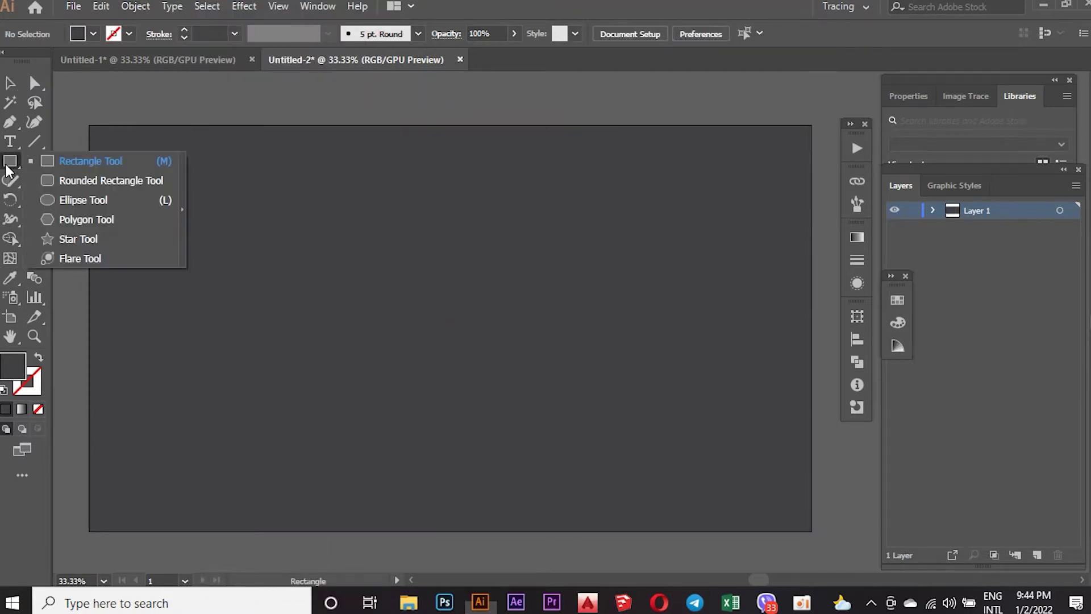
- Draw an 8-point star with no fill and a 1 pt gradient stroke
click(78, 235)
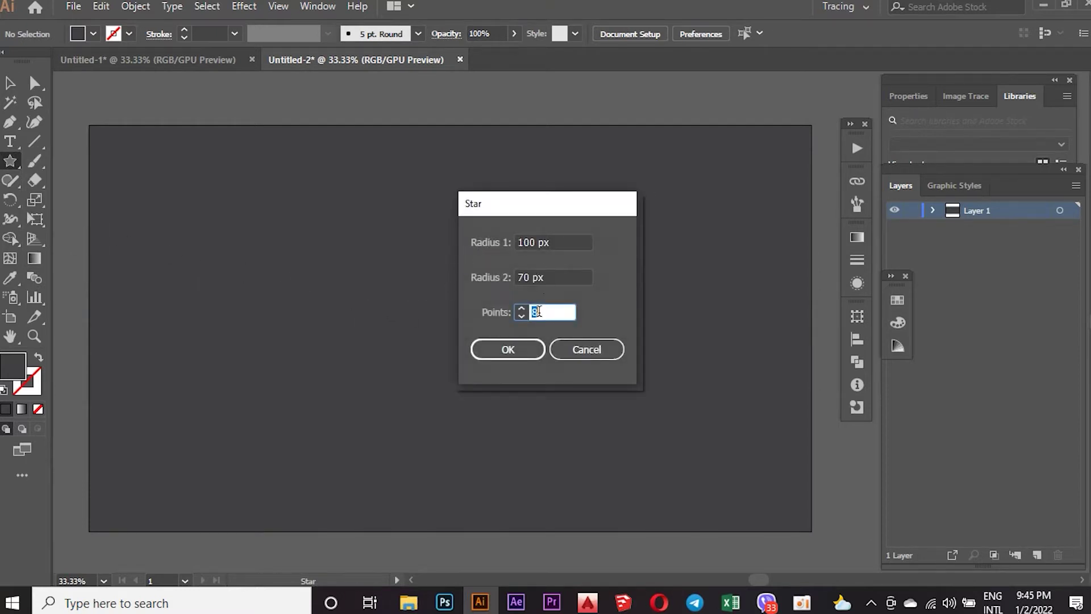
click(515, 349)
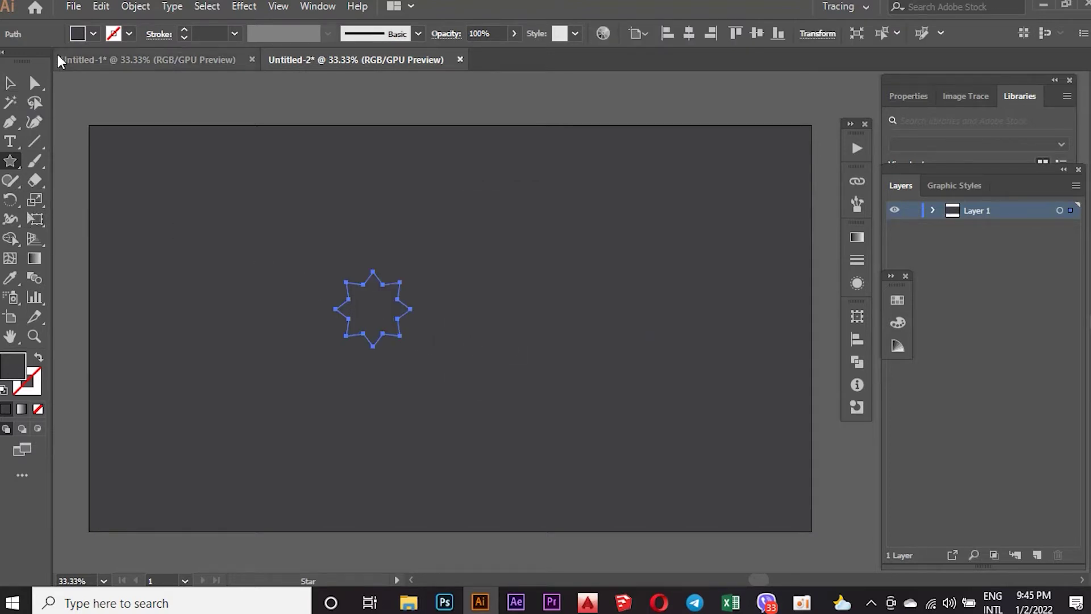
click(131, 34)
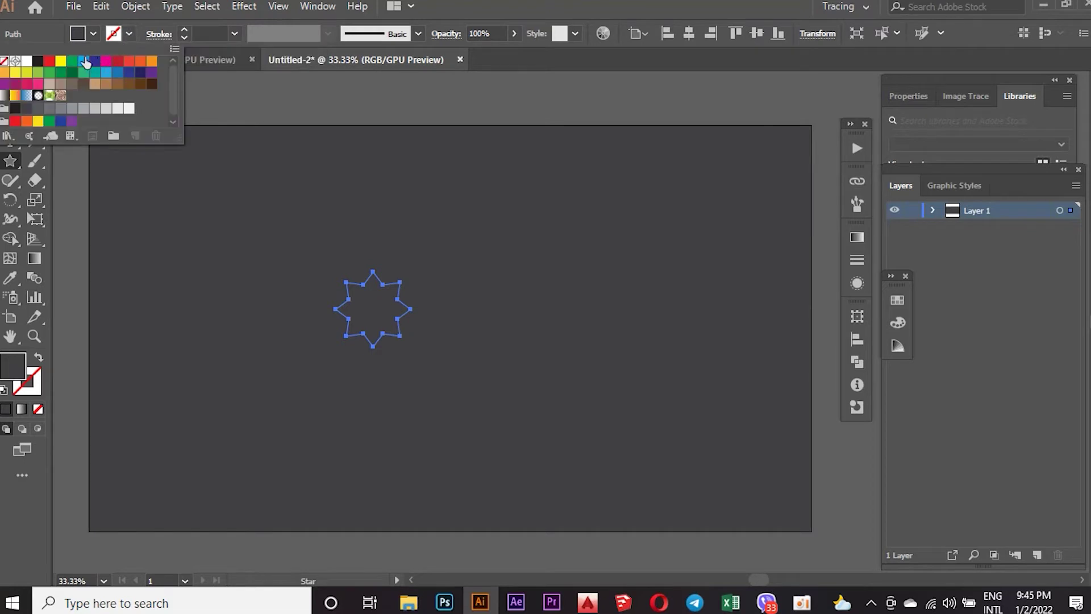
click(16, 96)
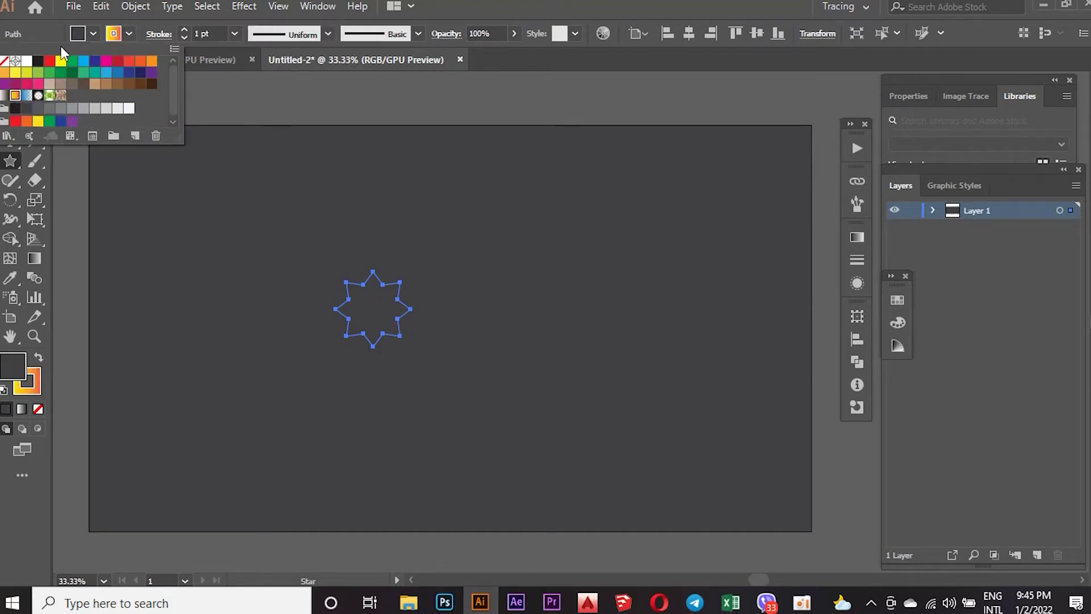
click(93, 34)
click(3, 60)
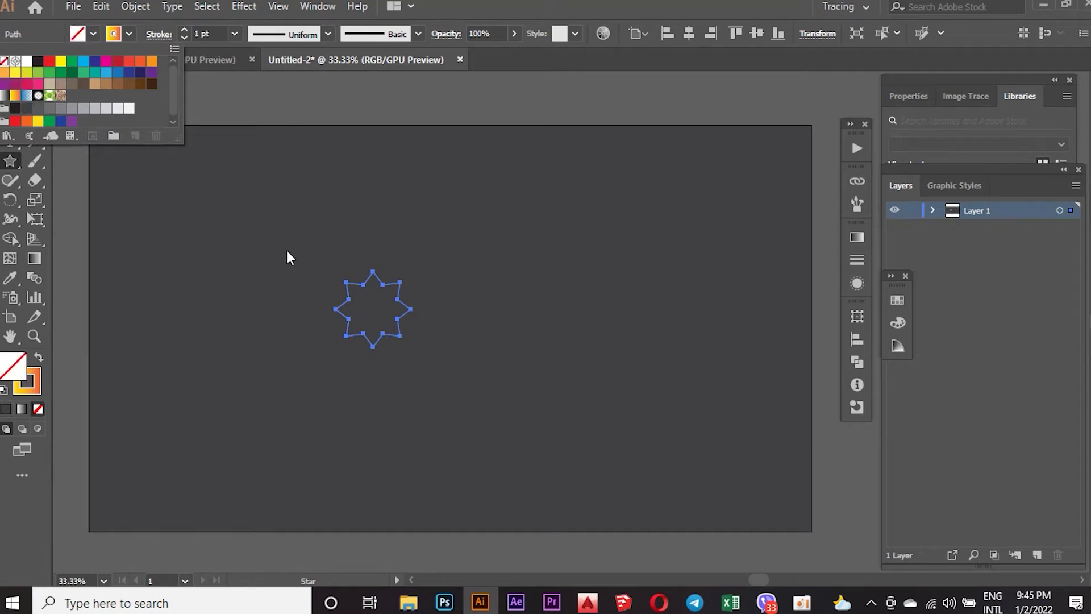
click(232, 34)
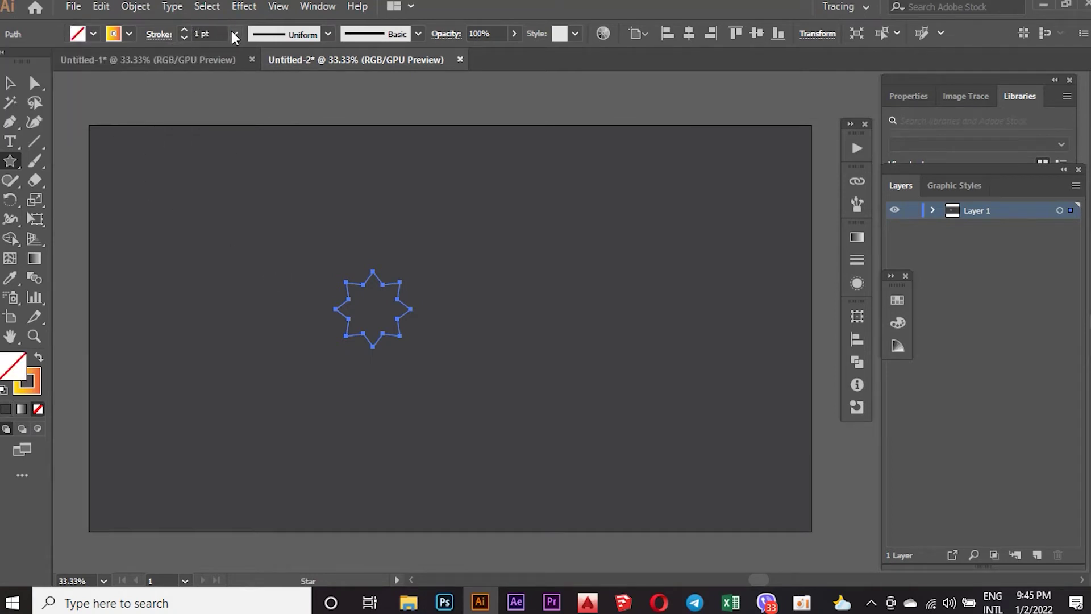
click(233, 34)
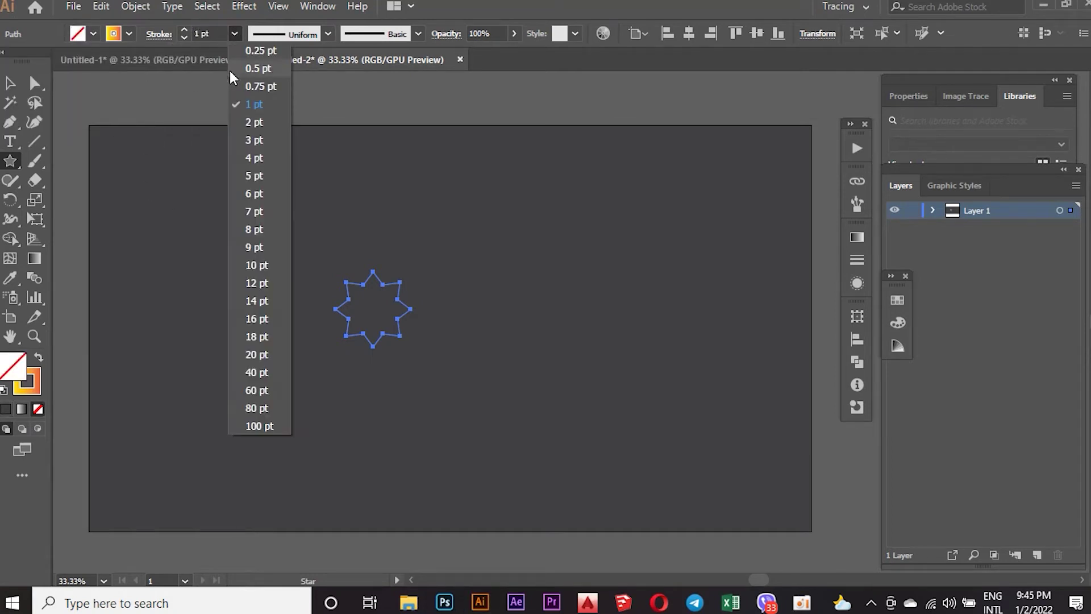
click(246, 105)
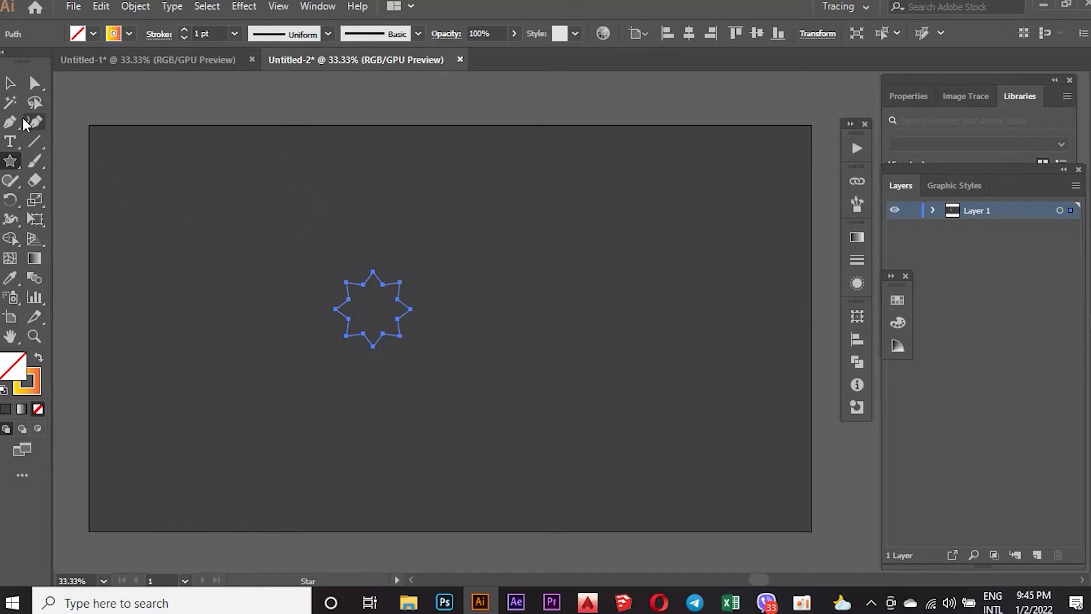
click(10, 84)
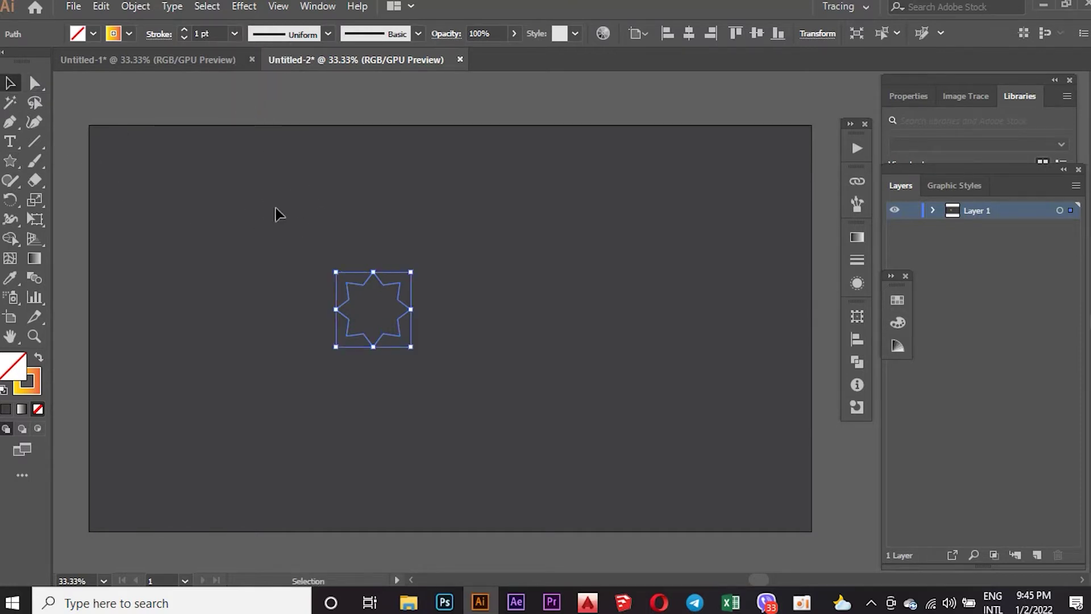
- Set the star's corner radius to 15 px for a scalloped flower outline
click(34, 83)
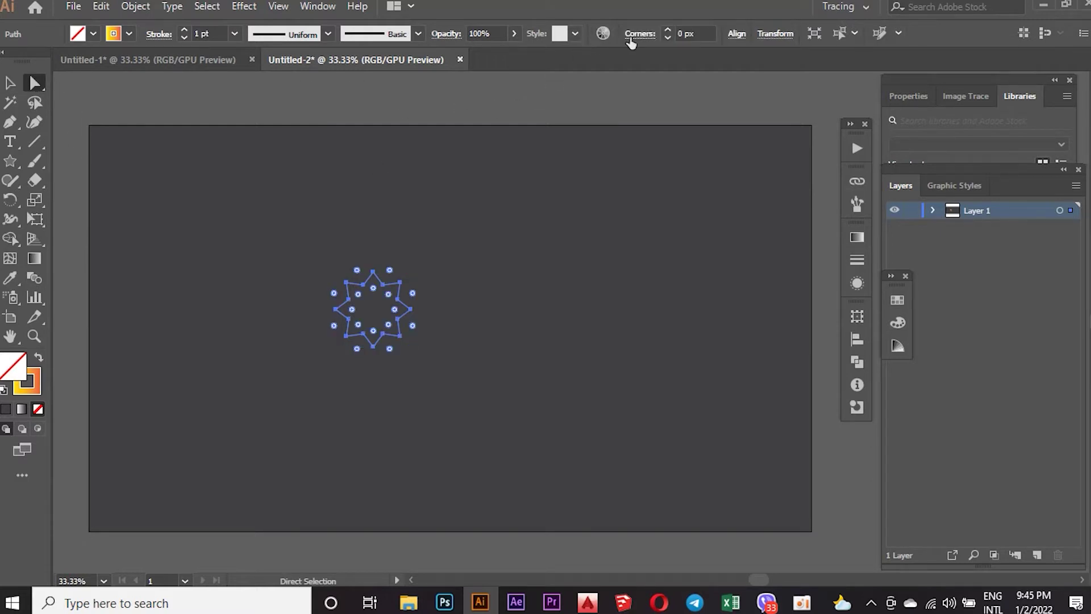
click(684, 33)
text(15)
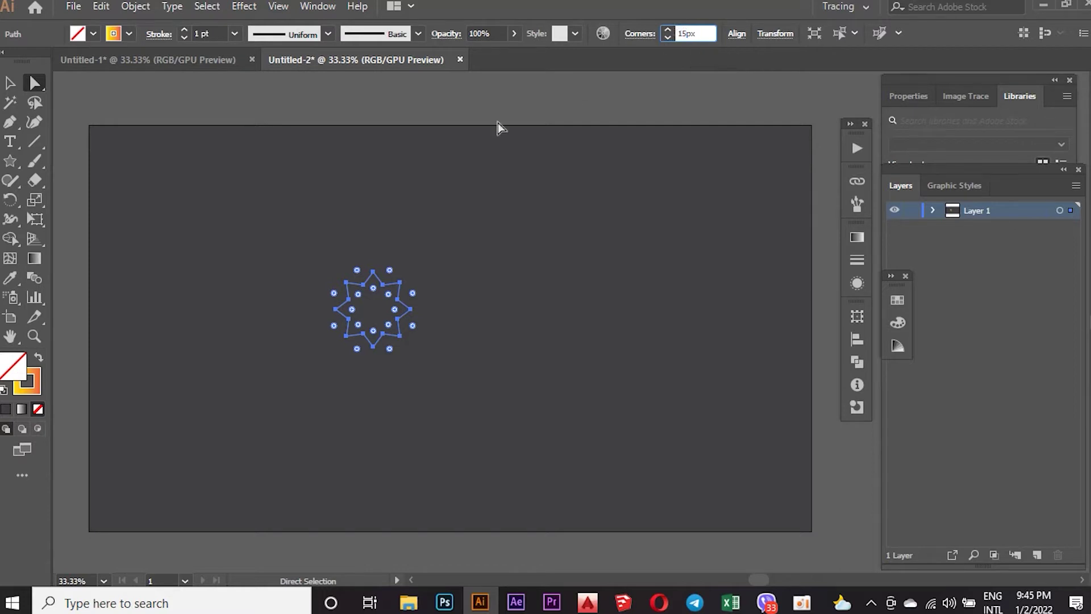
click(9, 83)
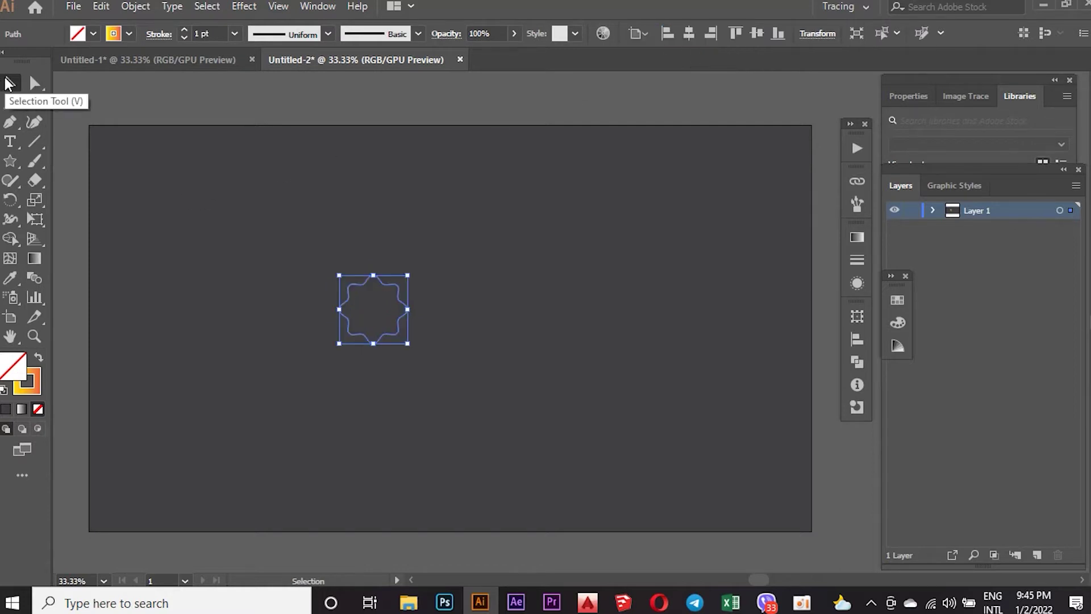
click(297, 238)
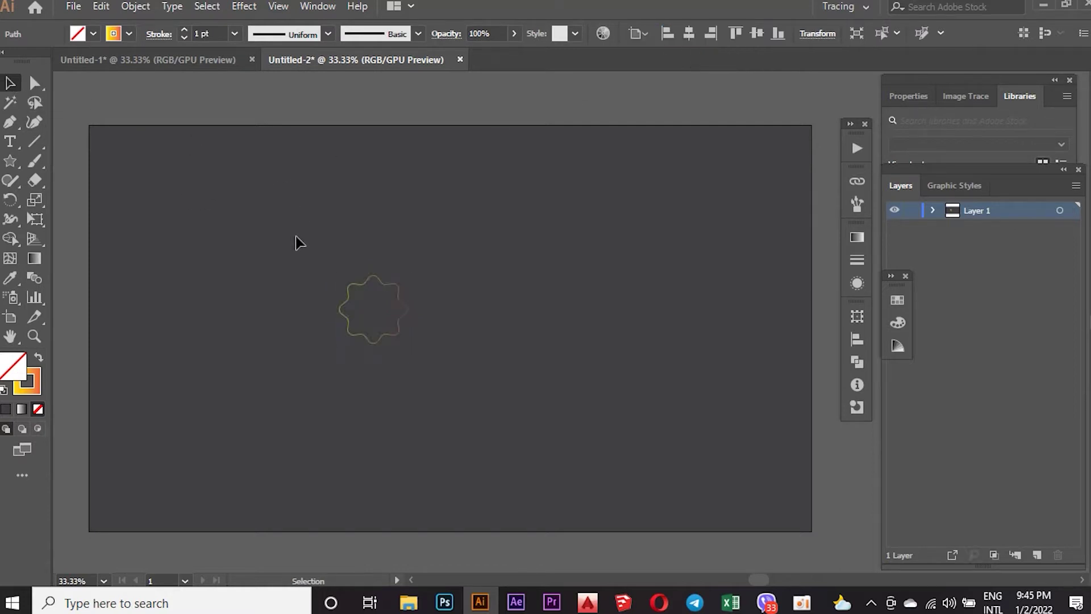
click(396, 288)
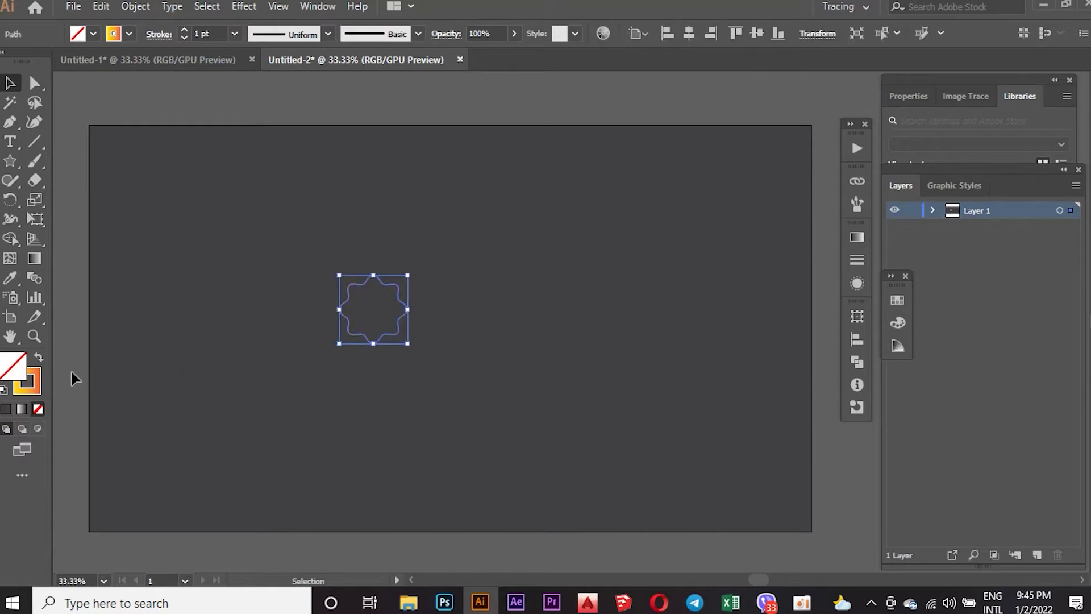
click(36, 382)
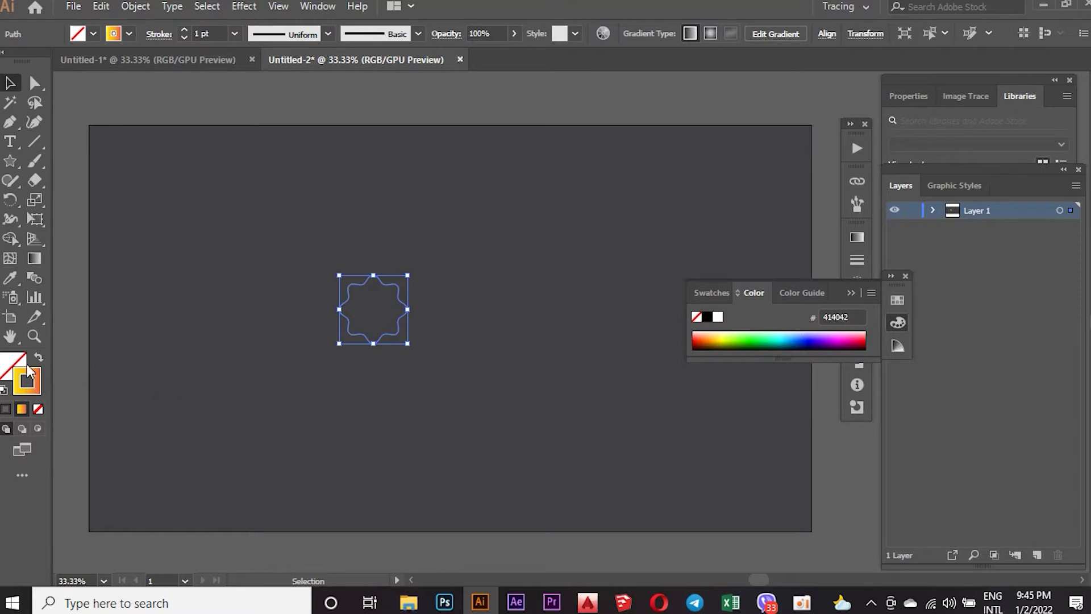
- Apply a gradient to the stroke, drop the extra stops, and make the left stop cyan-blue
click(35, 258)
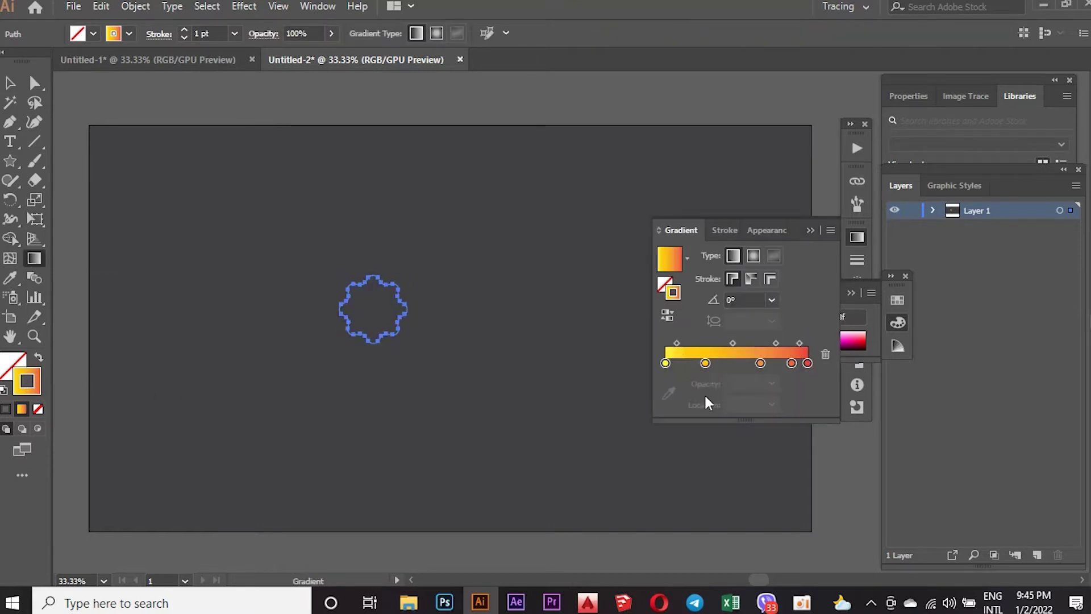
drag(705, 363, 707, 392)
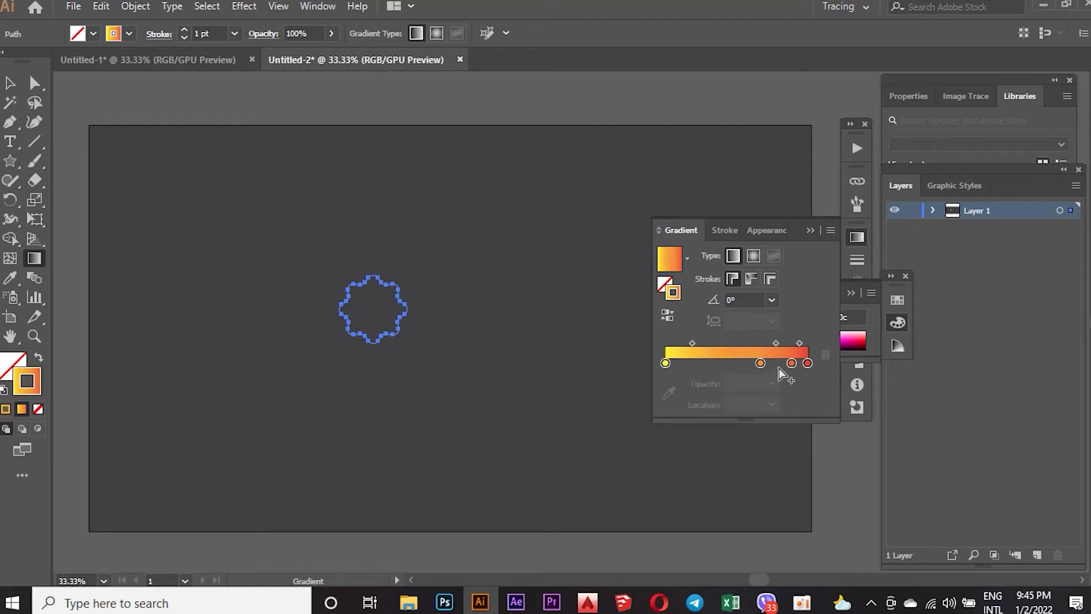
mouse_move(761, 363)
mouse_down()
mouse_move(759, 388)
mouse_move(751, 364)
mouse_move(736, 364)
mouse_up()
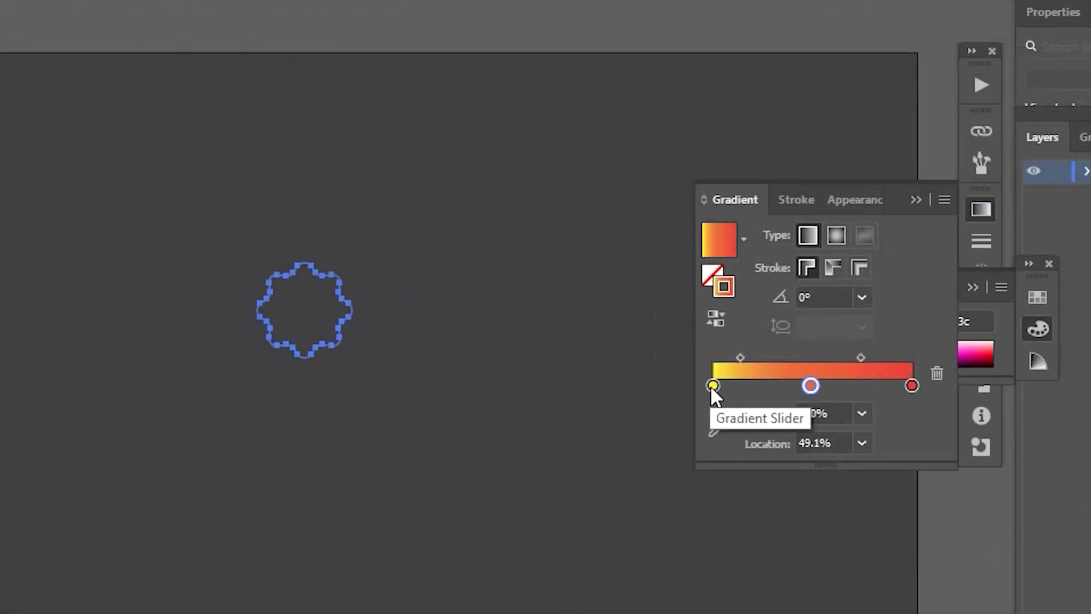
double_click(712, 386)
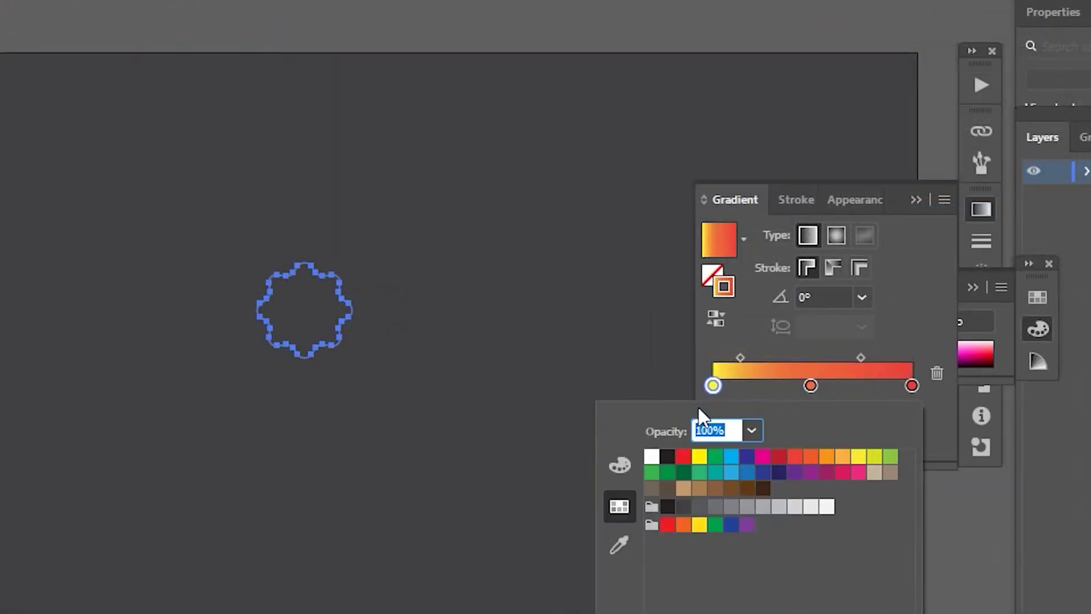
click(732, 457)
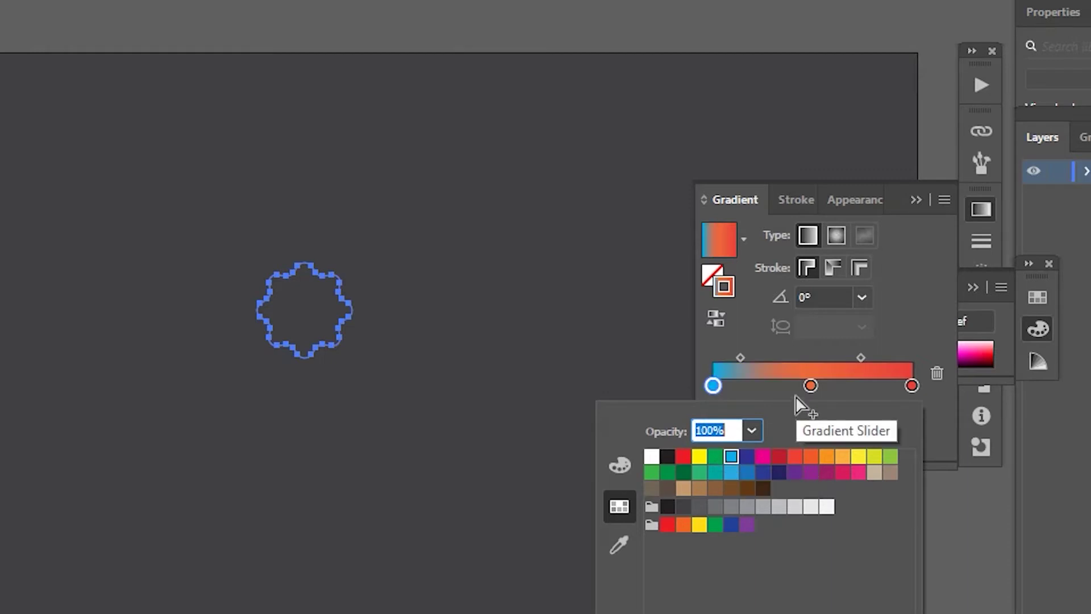
- Set the middle gradient stop to yellow-green and the right stop to blue
click(811, 387)
double_click(811, 386)
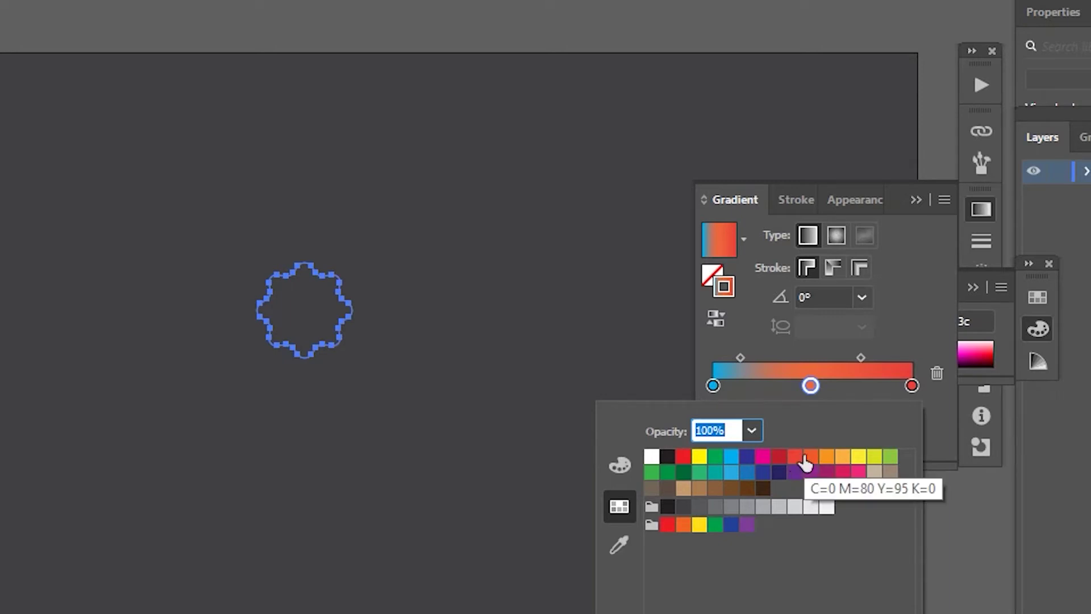
click(875, 458)
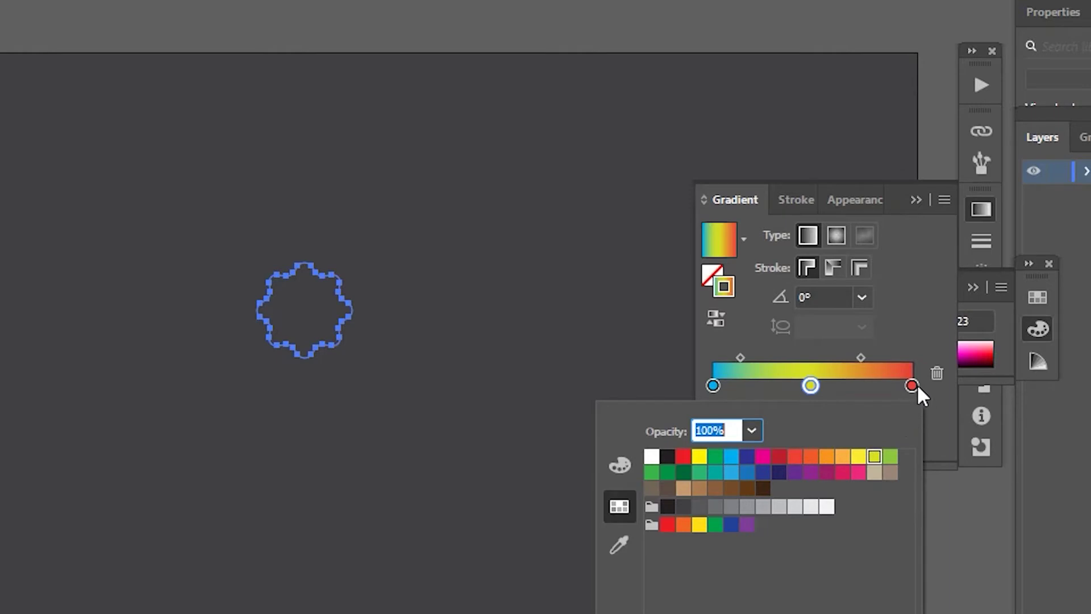
click(912, 386)
double_click(912, 386)
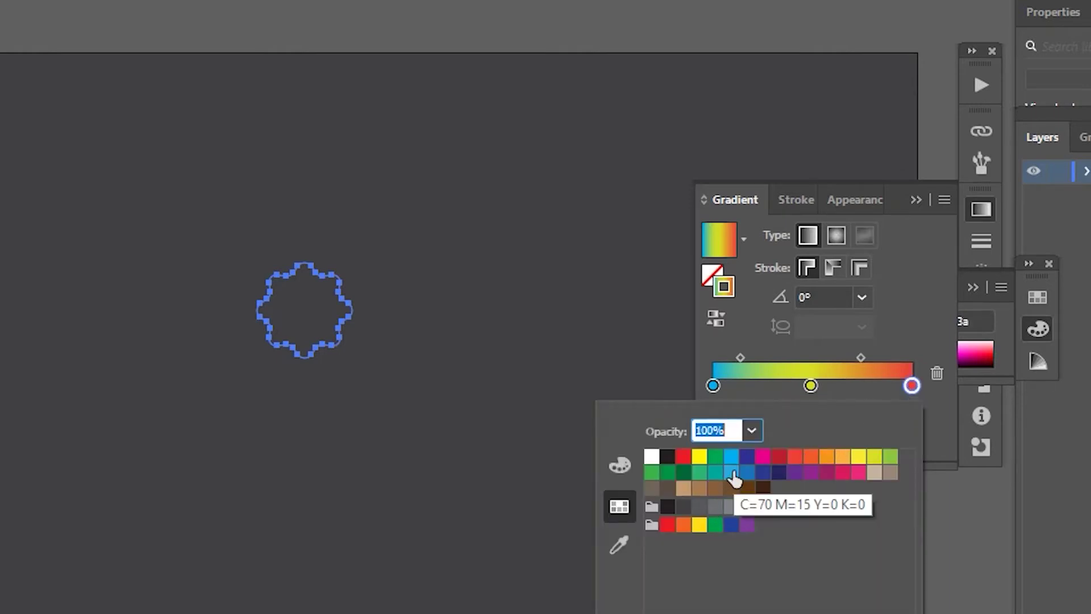
click(749, 473)
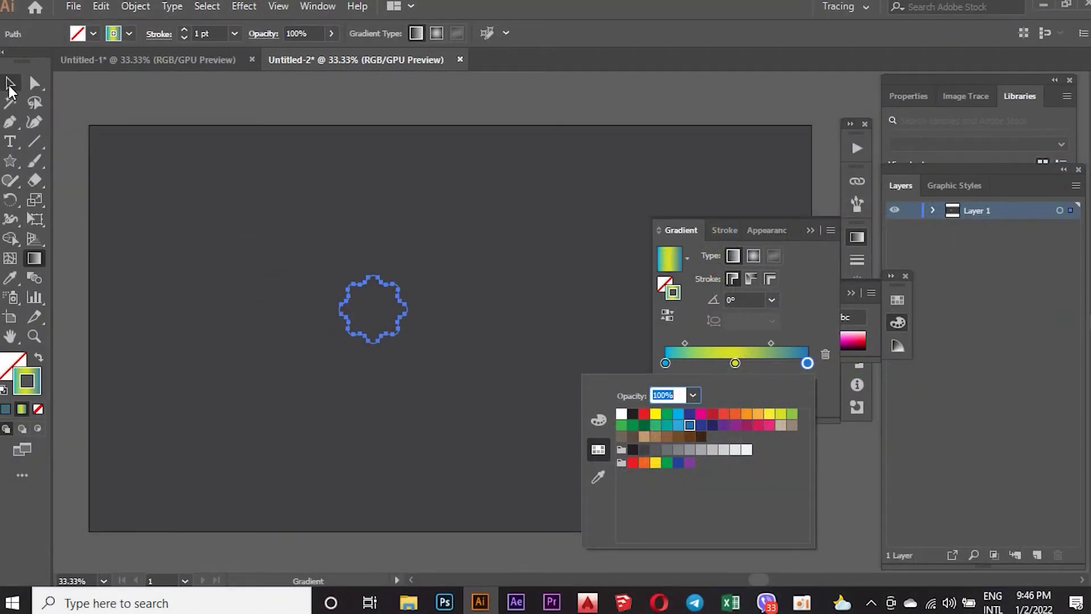
click(11, 86)
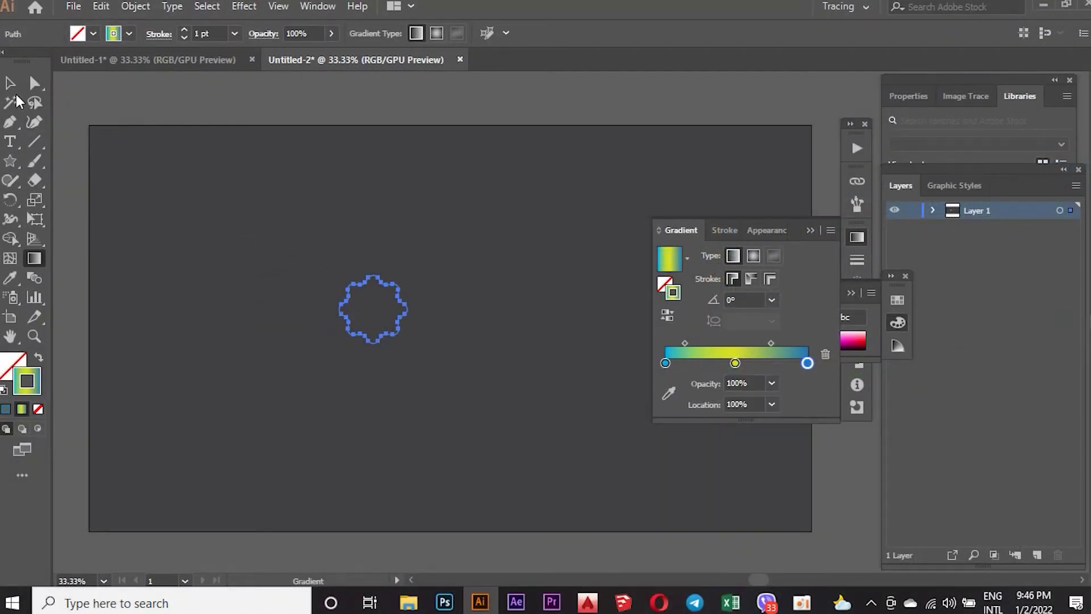
- Paste a copy of the flower outline in place and scale it up around the original
click(11, 83)
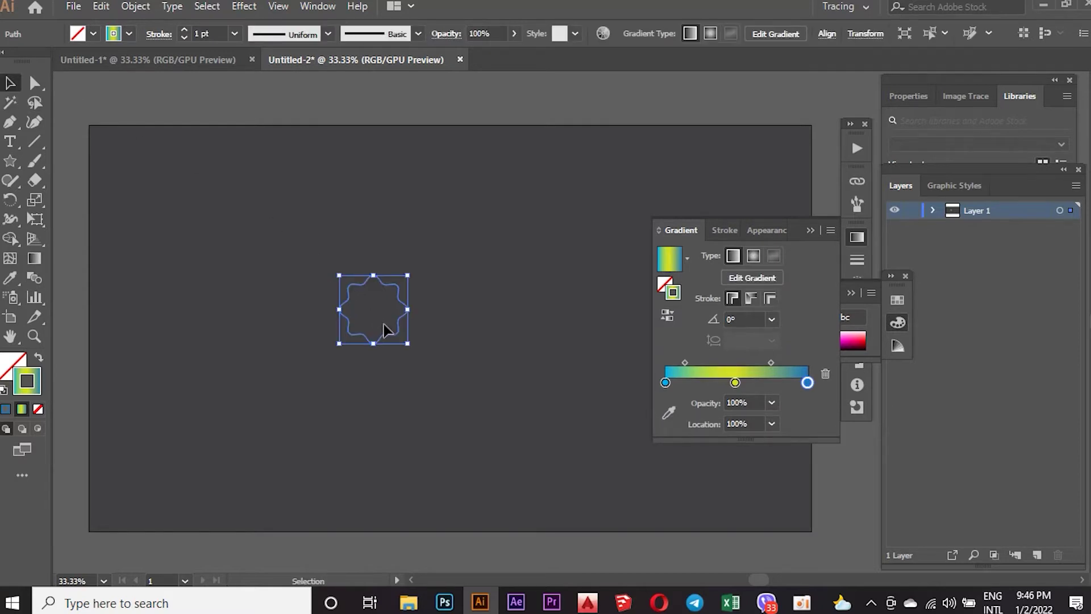
click(103, 7)
click(137, 84)
click(101, 6)
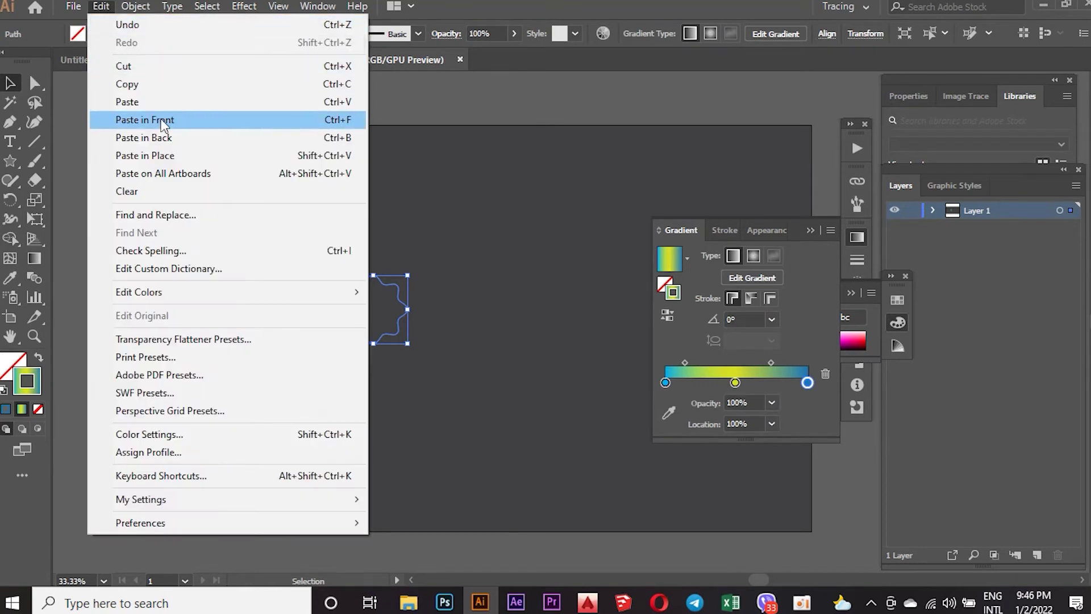
click(176, 156)
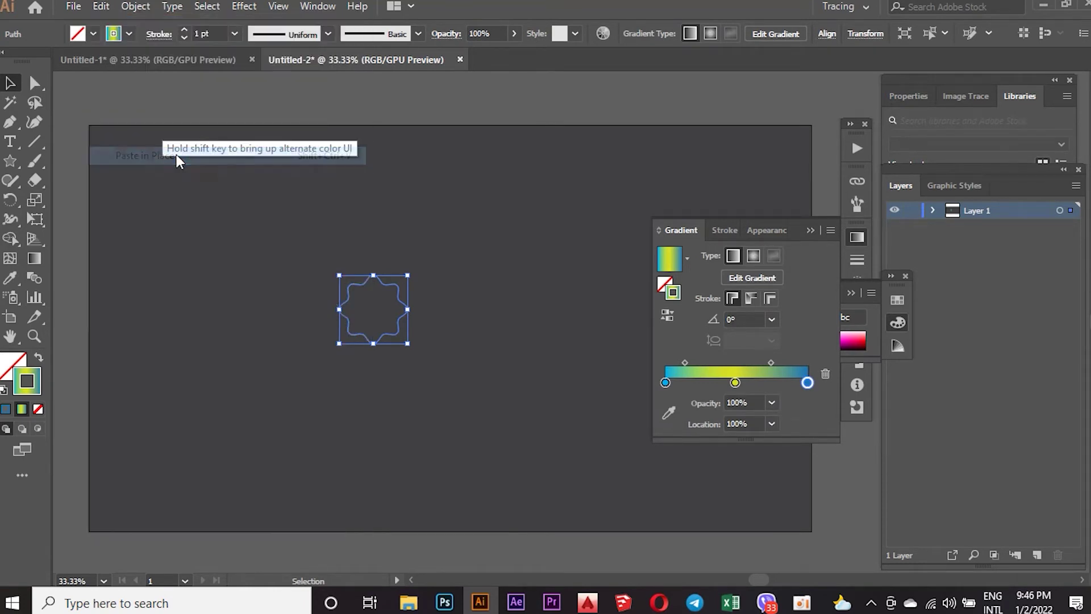
drag(406, 345, 454, 390)
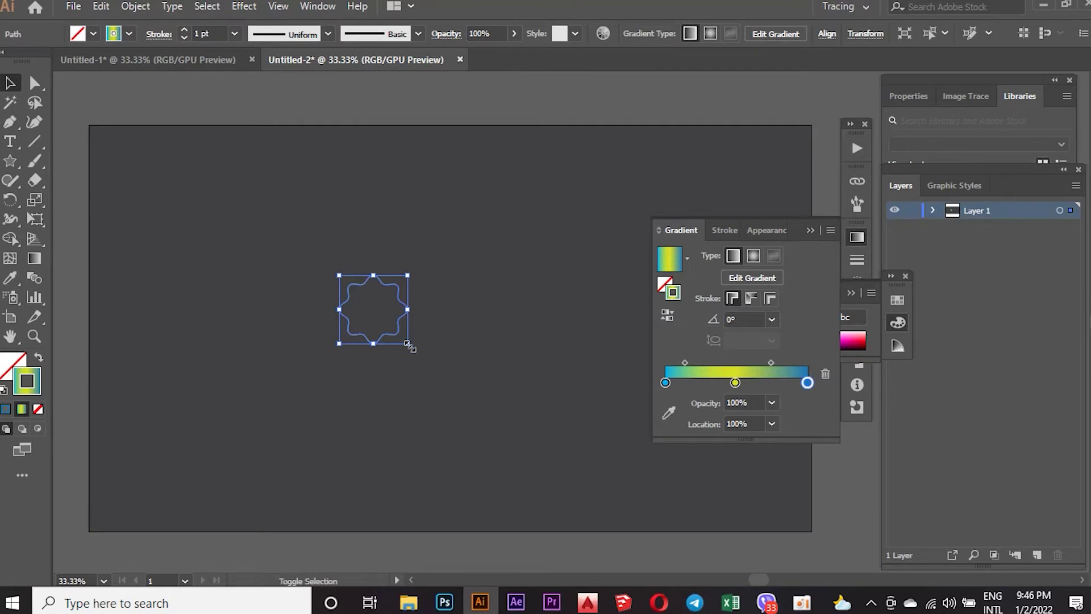
drag(455, 390, 454, 390)
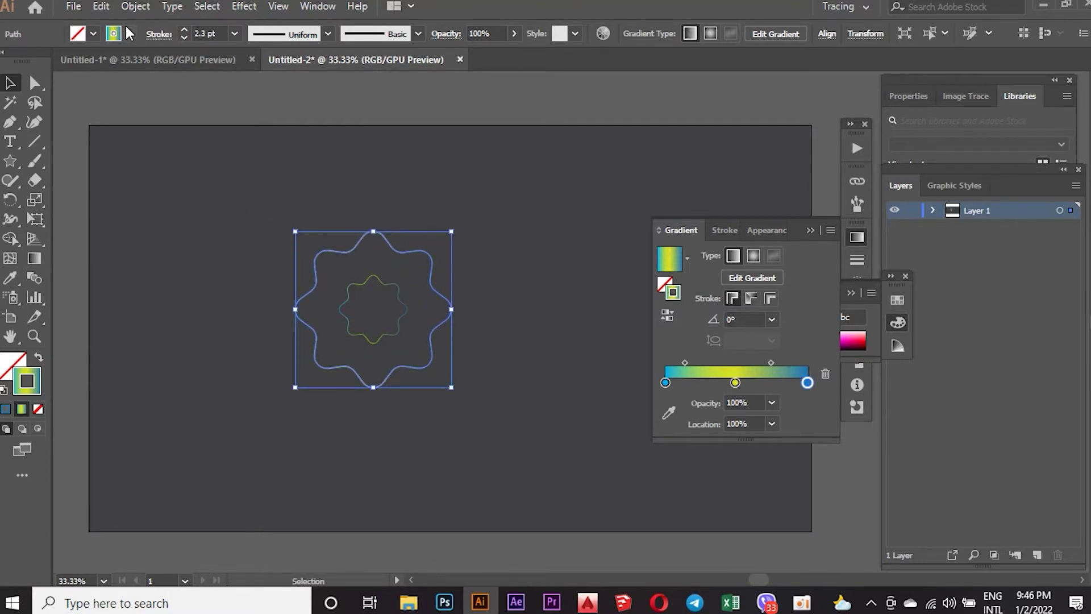
- Paste another copy, enlarge it into an outer flower, and shrink the inner flower
click(101, 7)
click(130, 86)
click(102, 6)
click(152, 155)
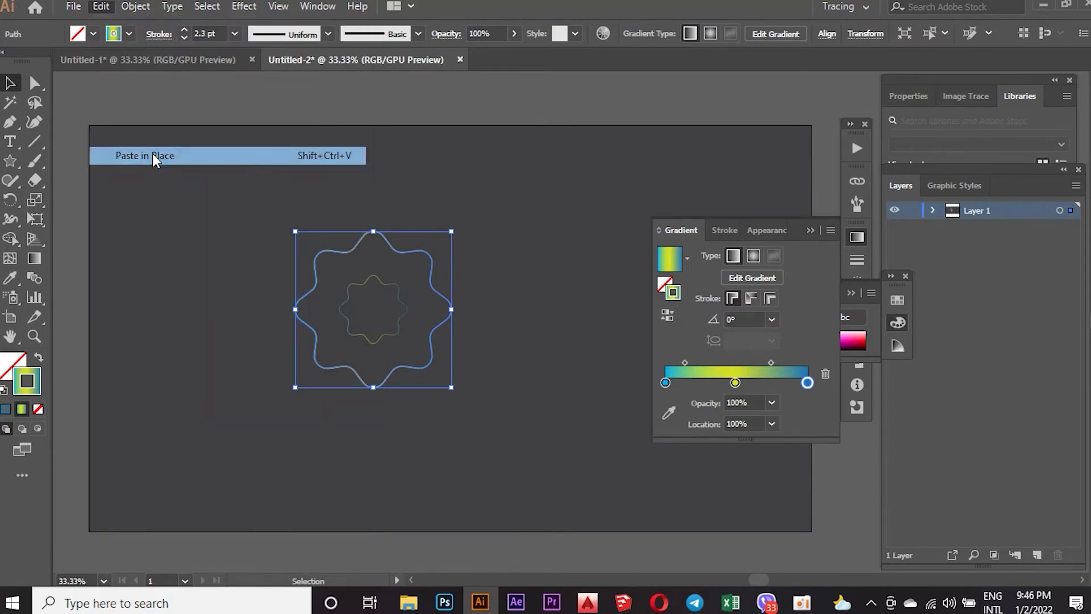
drag(452, 388, 523, 441)
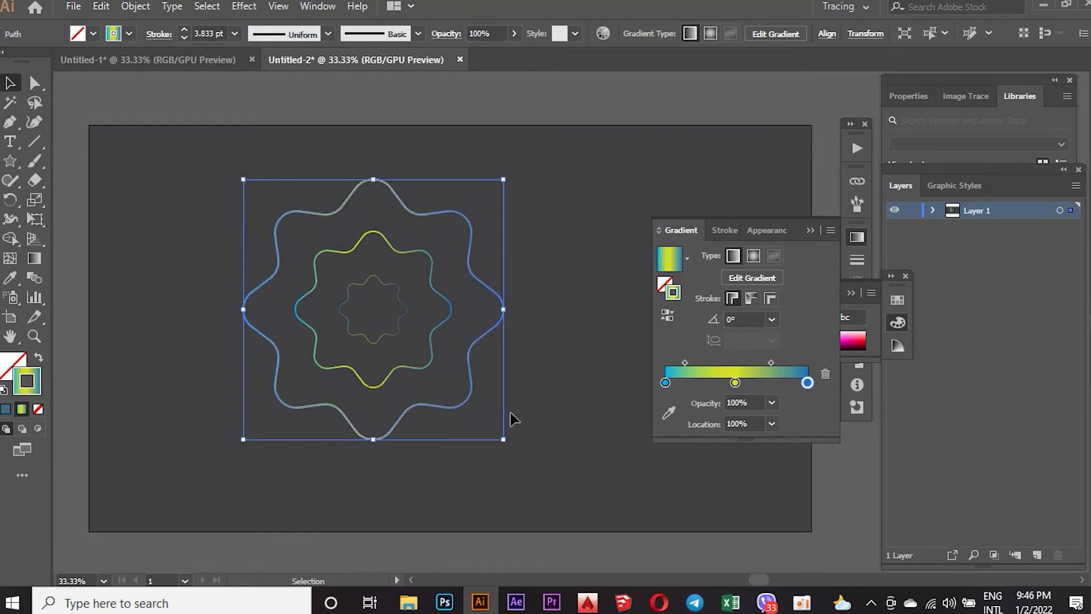
click(384, 341)
drag(408, 343, 400, 330)
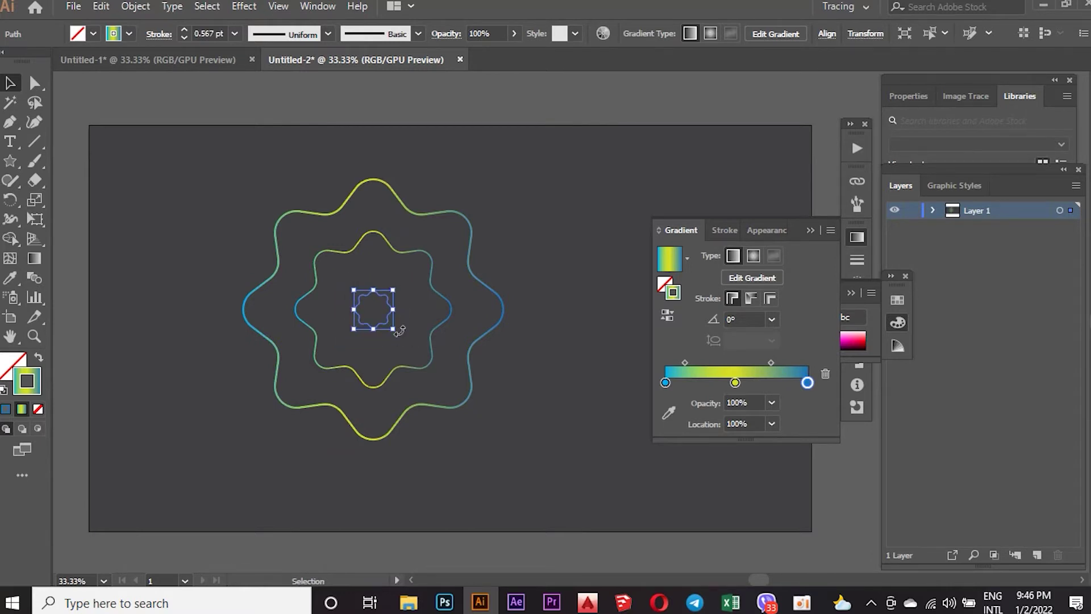
click(433, 353)
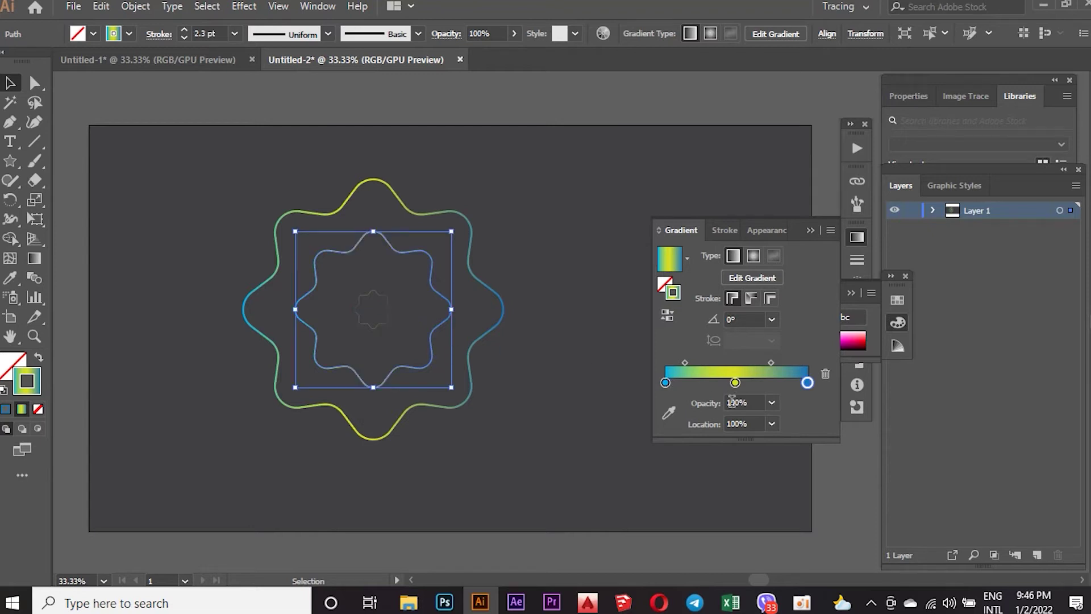
- Make the middle star's gradient run blue to black with its midpoint at 16.83%
drag(735, 382, 732, 407)
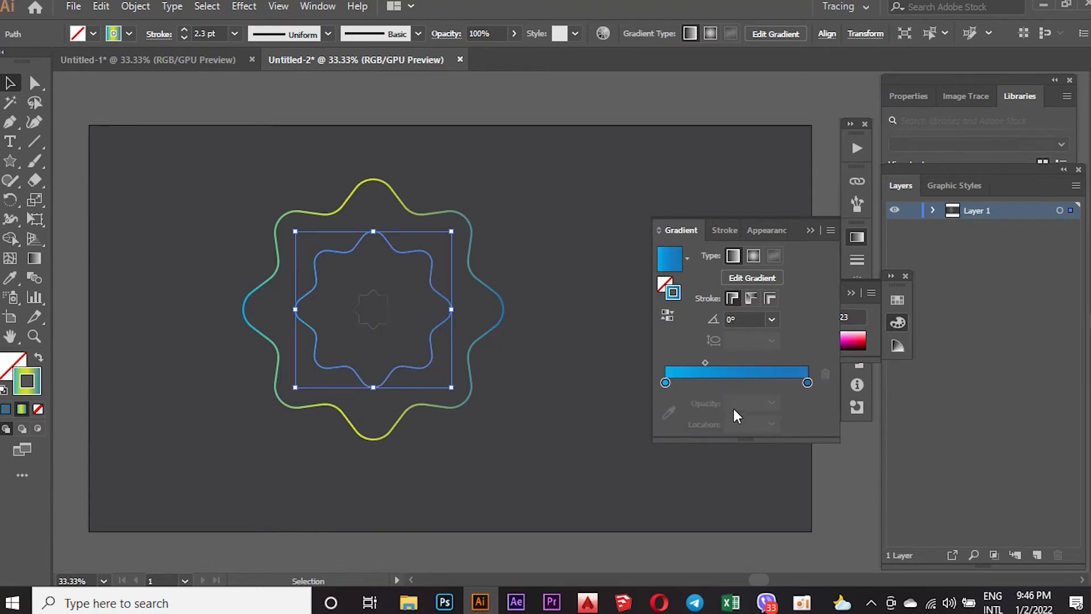
click(808, 383)
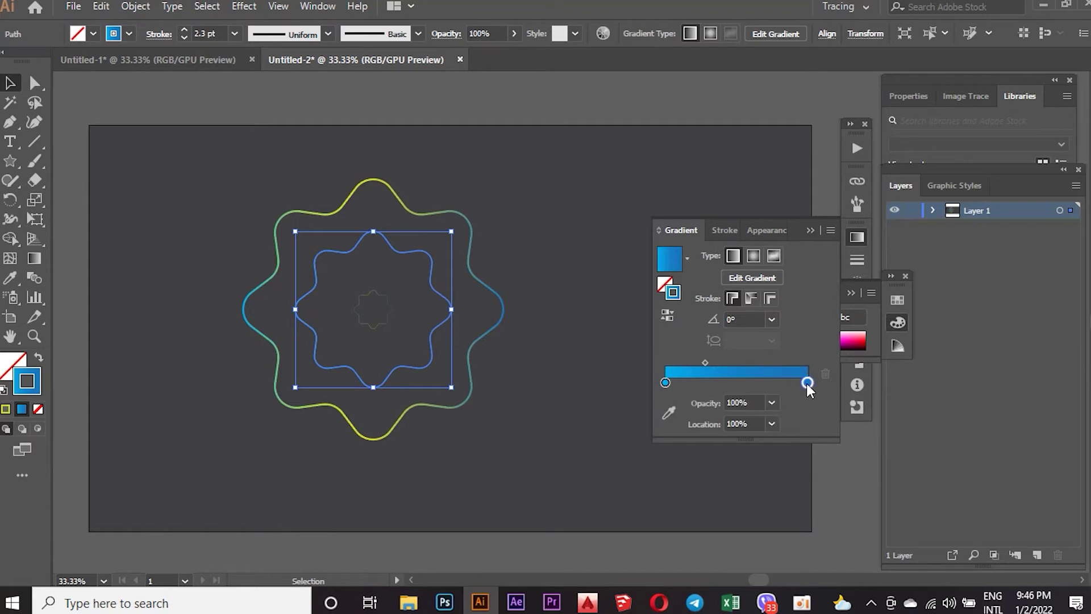
double_click(808, 383)
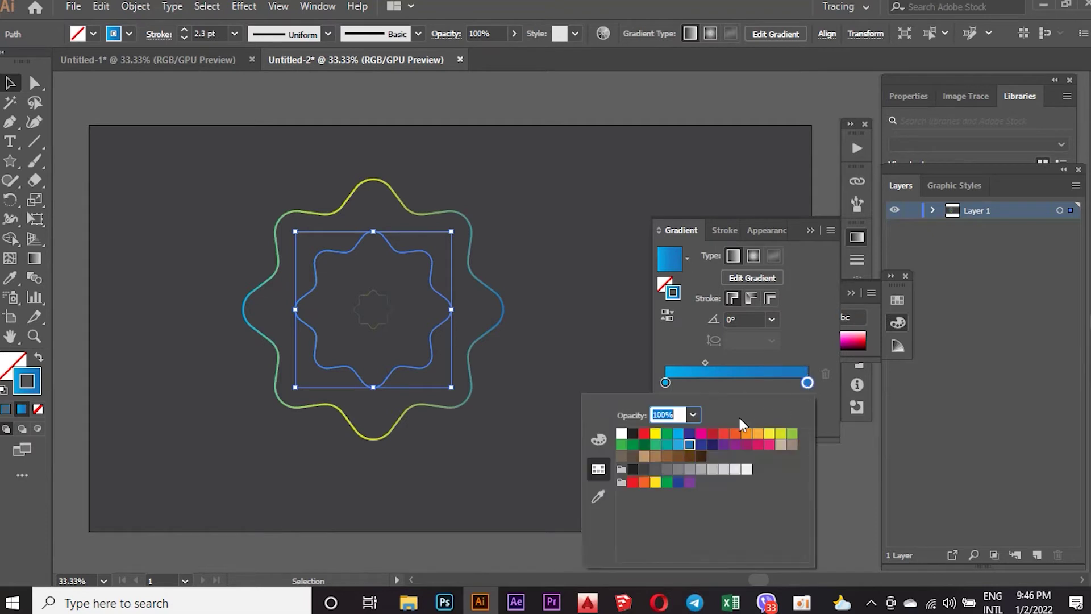
click(633, 434)
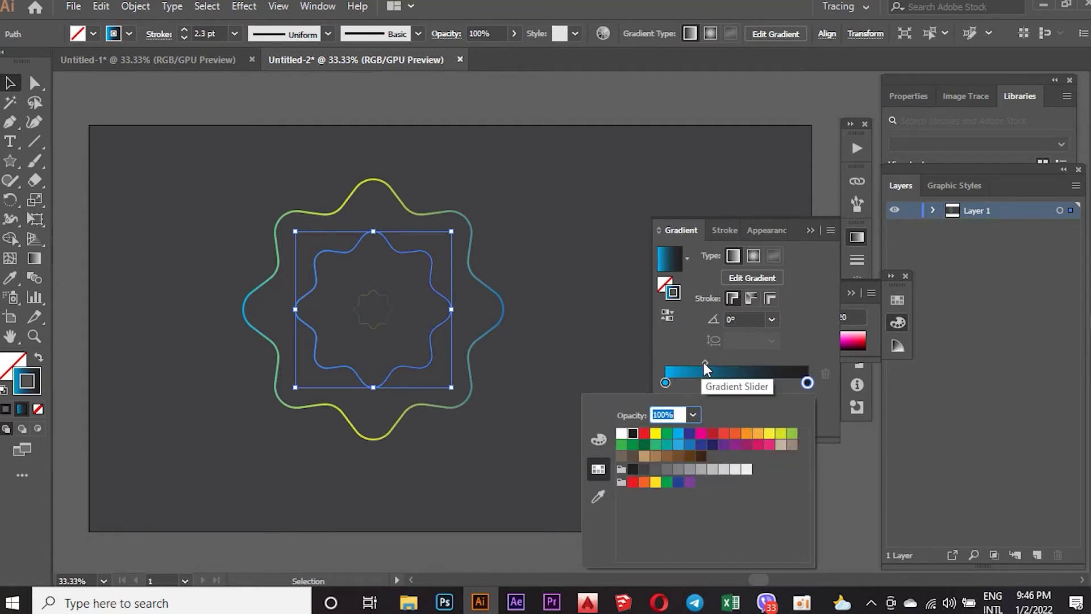
key(Escape)
drag(705, 362, 688, 363)
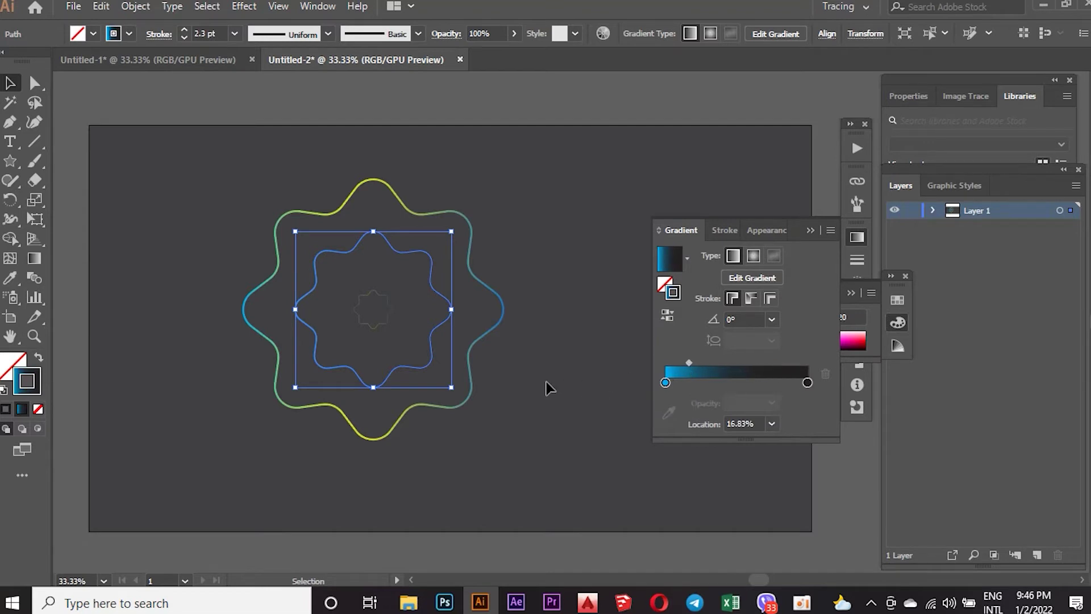
- Marquee-select all three nested stars together
click(173, 202)
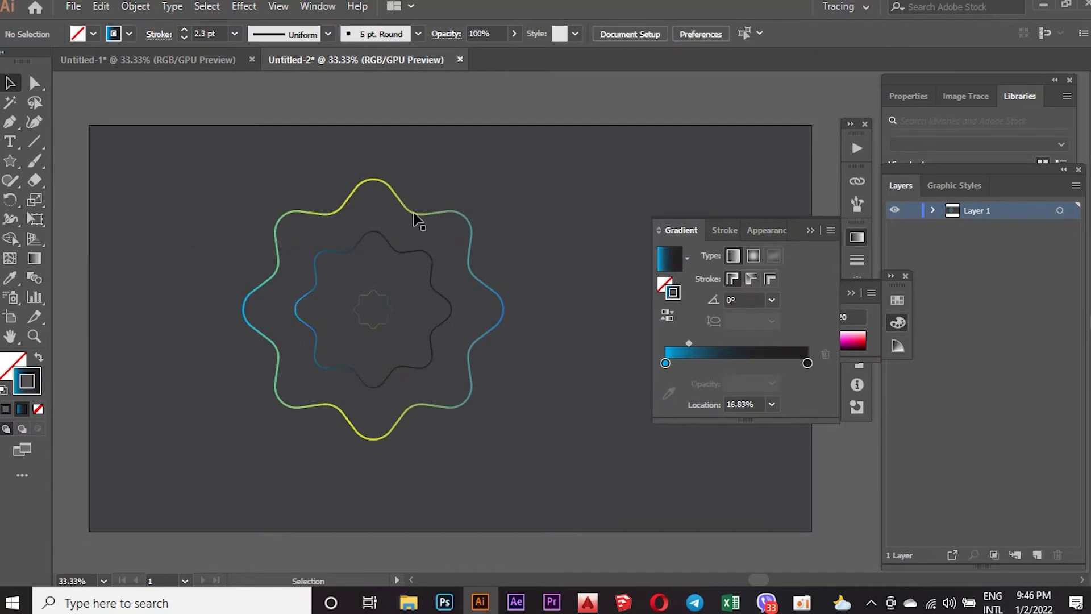
drag(556, 196, 307, 313)
drag(221, 429, 219, 435)
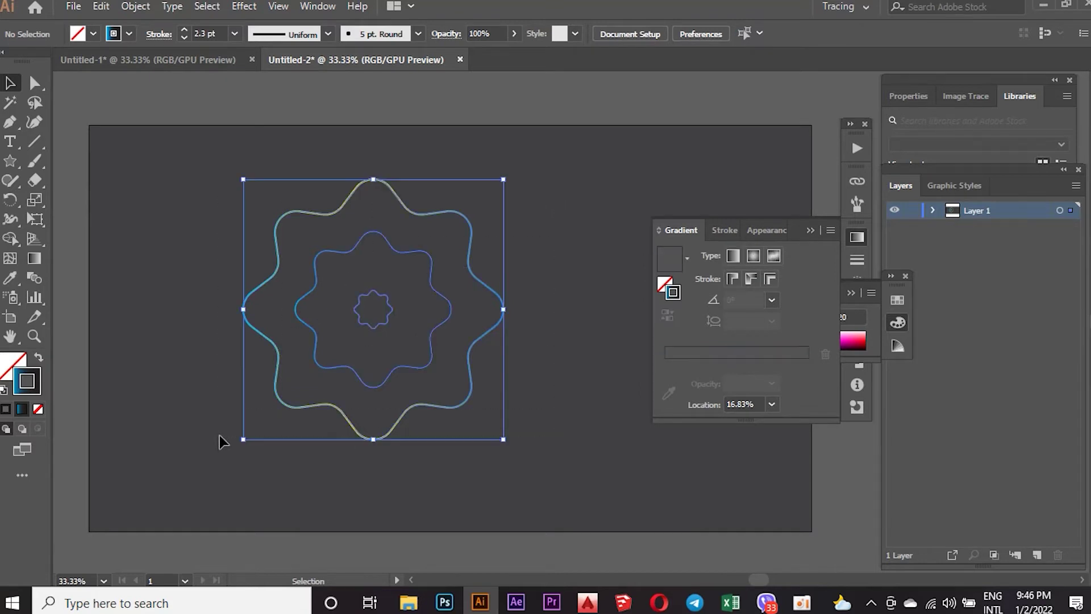
click(136, 6)
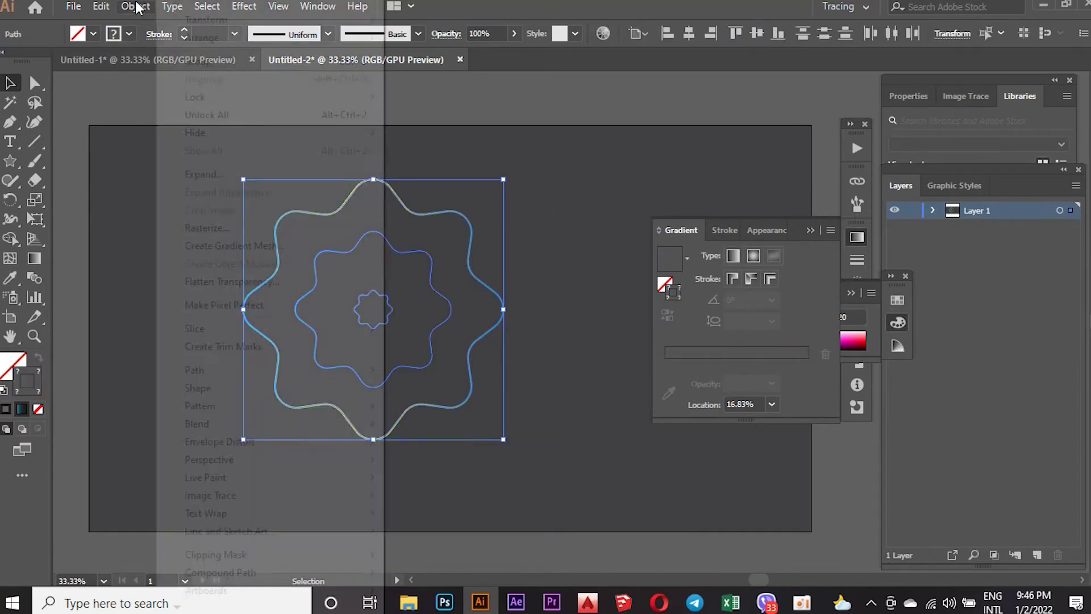
mouse_move(197, 424)
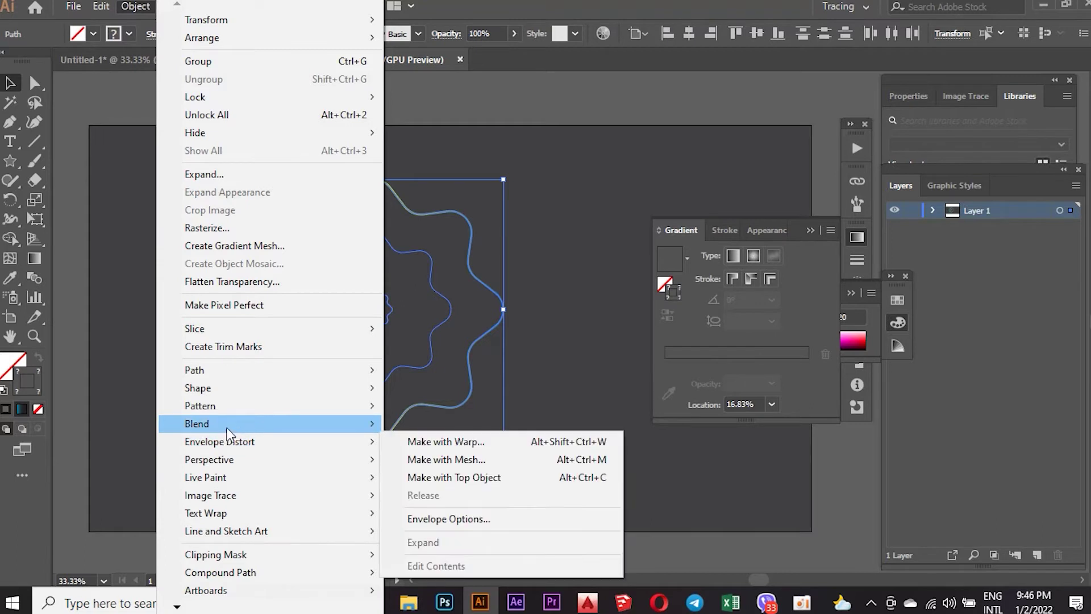
- Set Blend Options spacing to Specified Steps, 25
click(423, 466)
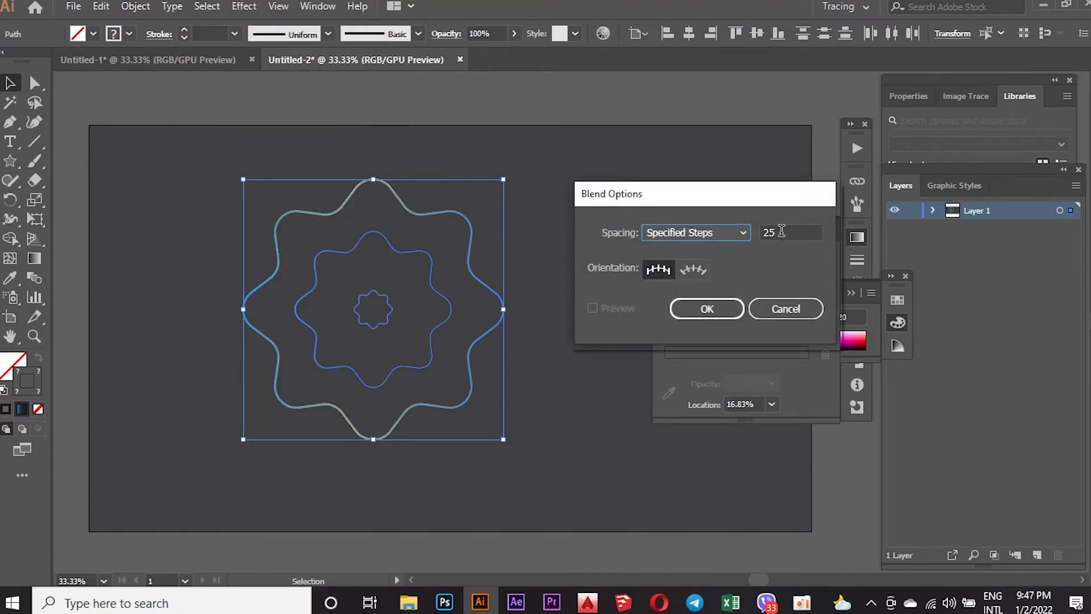
click(742, 234)
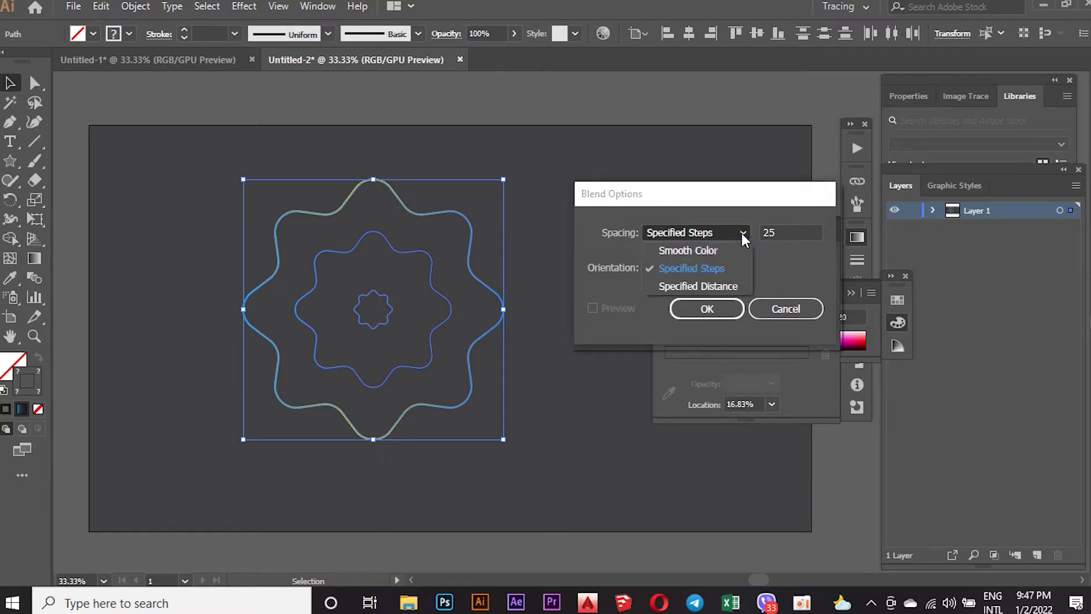
click(696, 267)
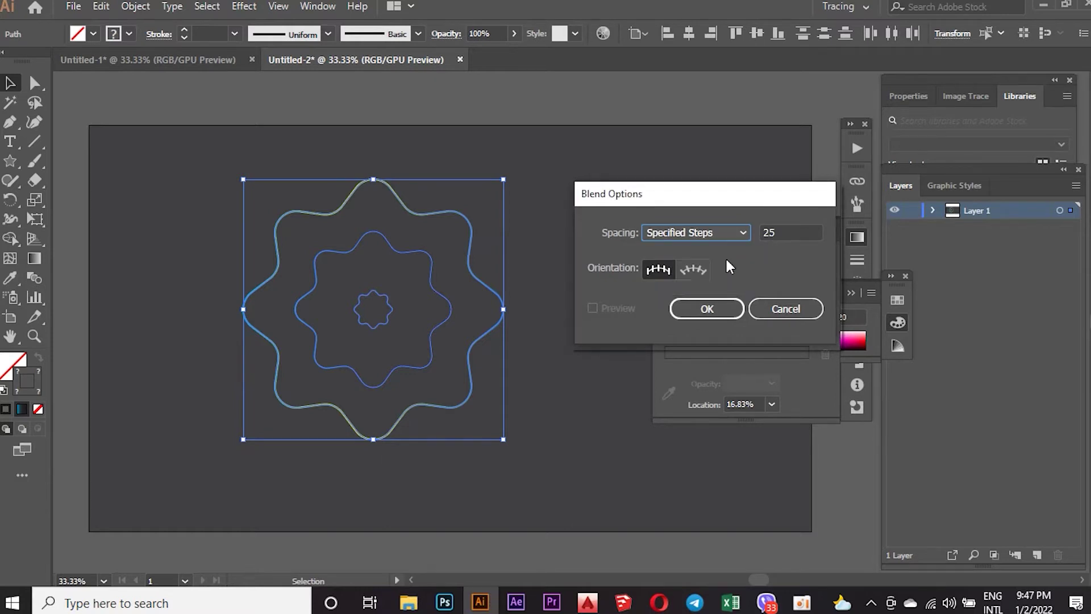
click(718, 309)
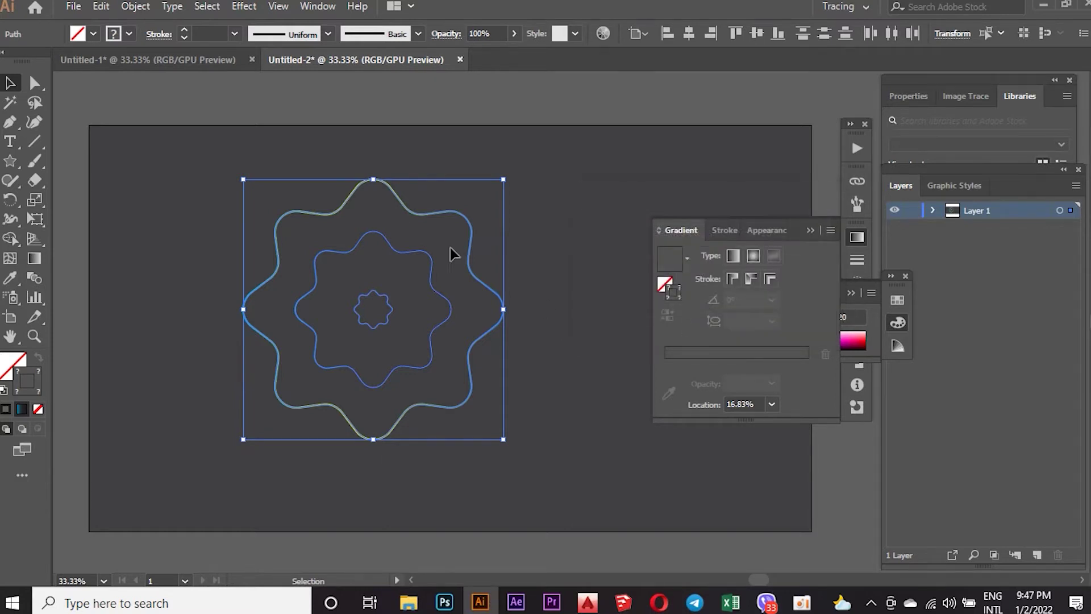
- Make the blend from the three selected stars
click(136, 7)
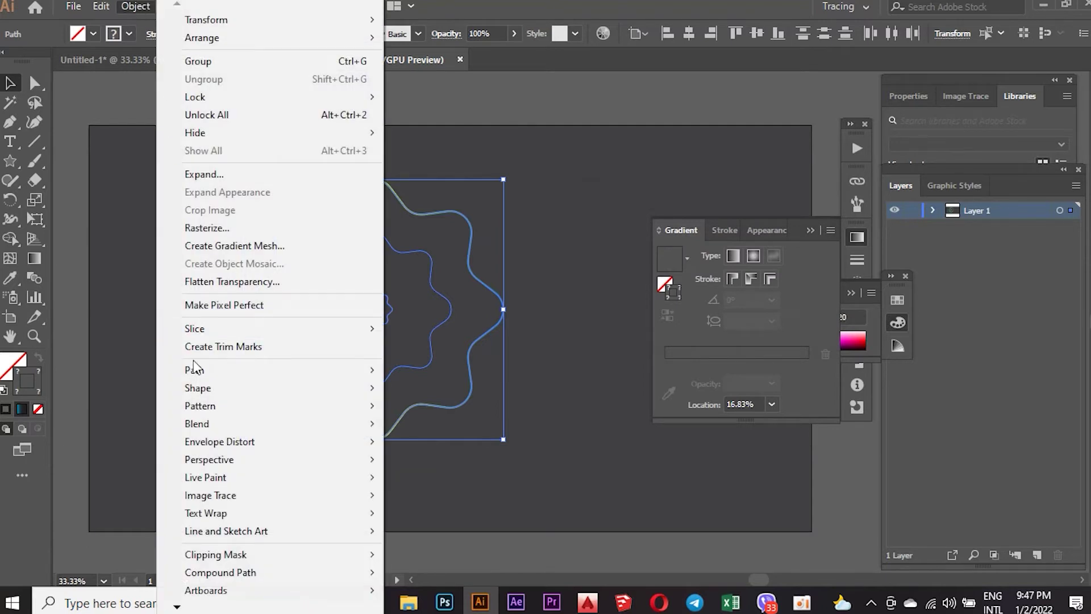
mouse_move(197, 424)
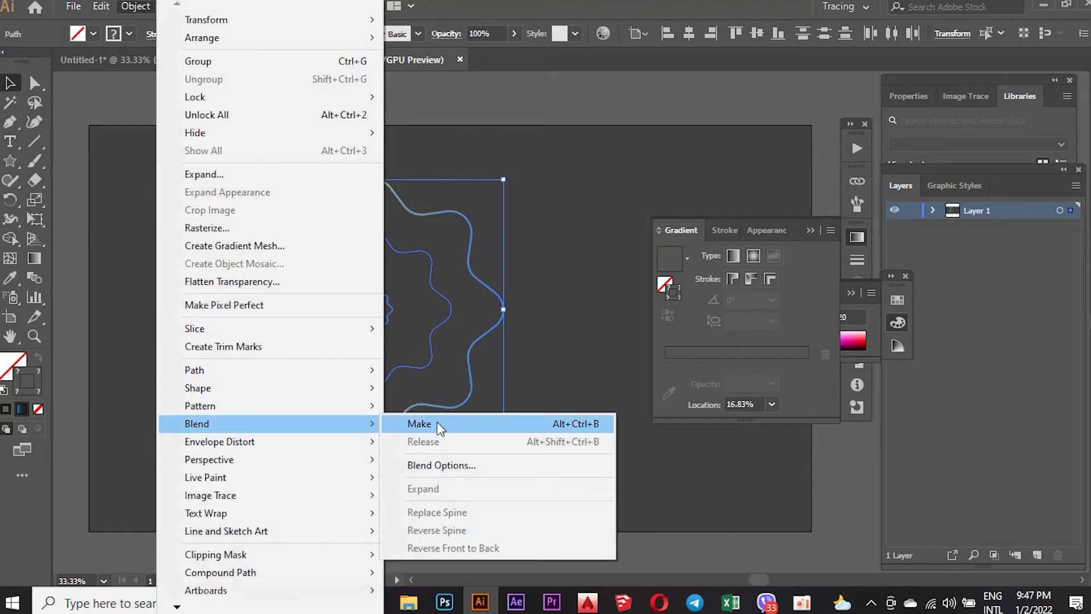
click(445, 425)
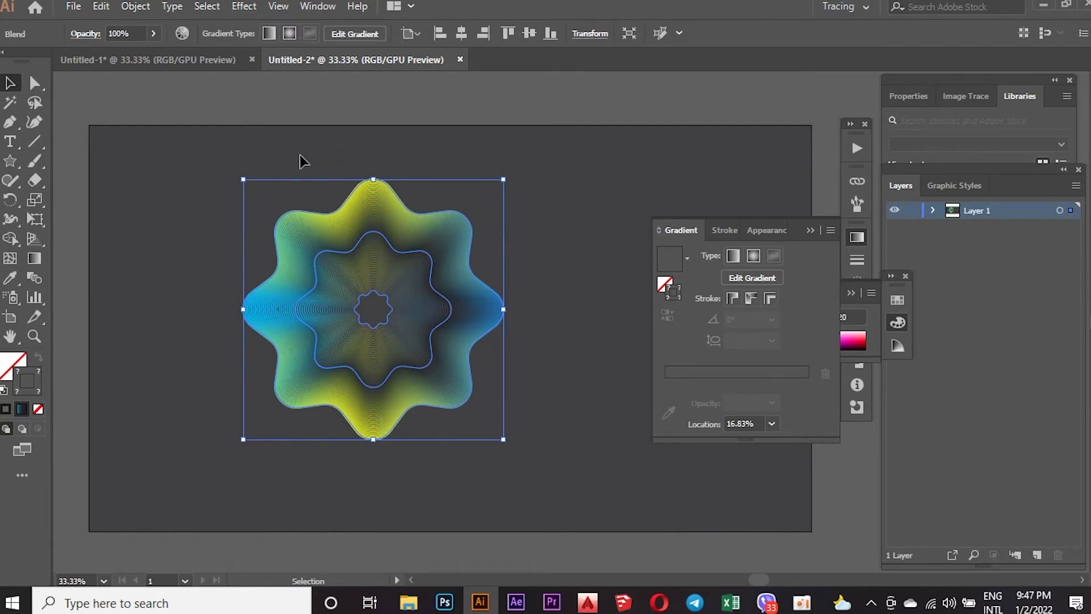
click(243, 5)
mouse_move(294, 137)
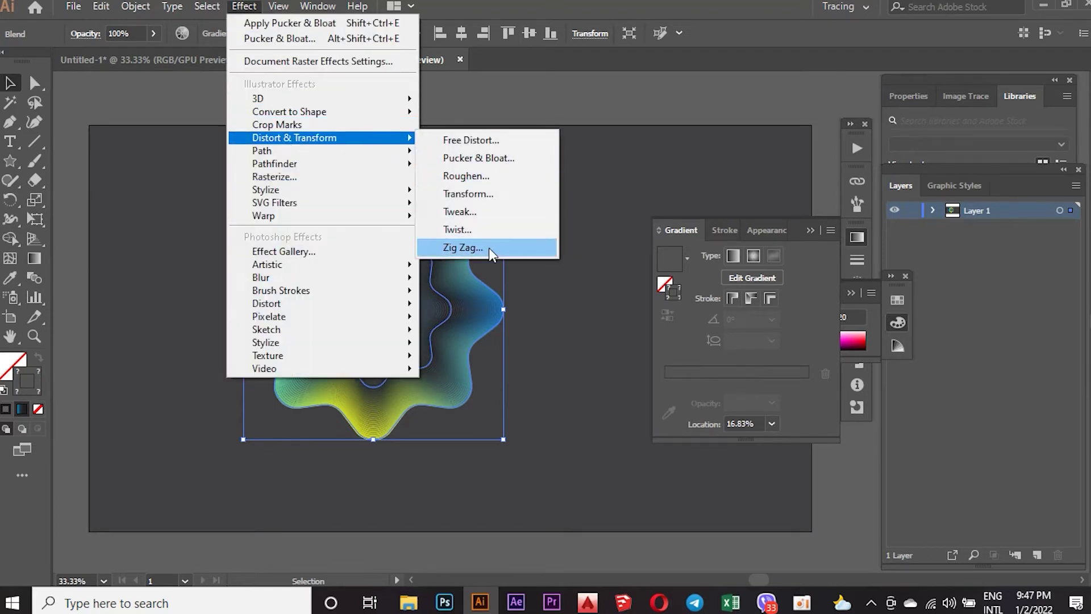
- Apply a smooth 25 px Zig Zag with 8 ridges per segment to the blended flower
click(489, 248)
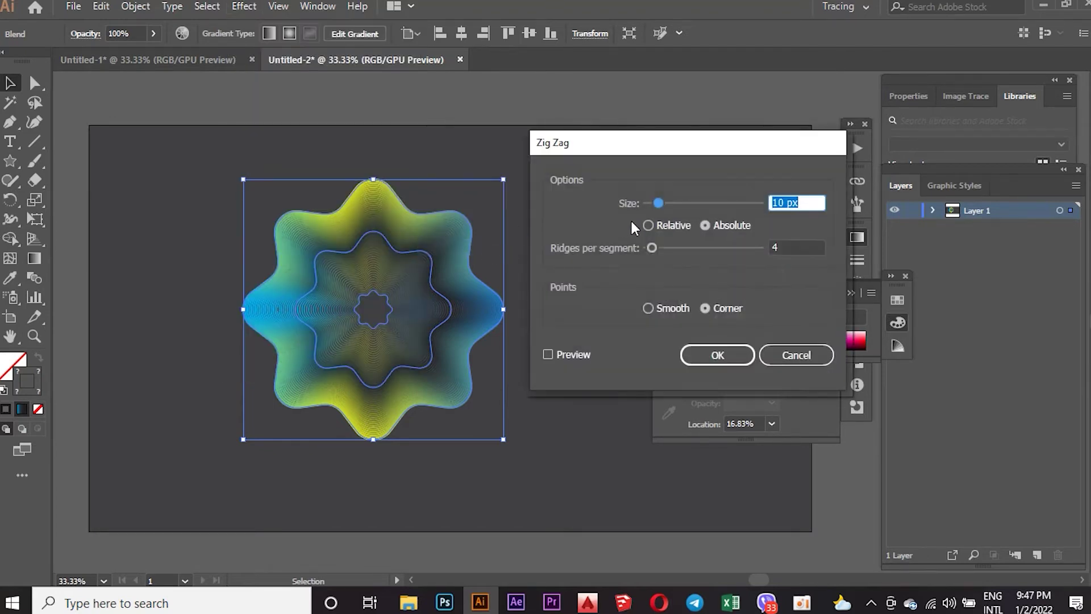
click(547, 355)
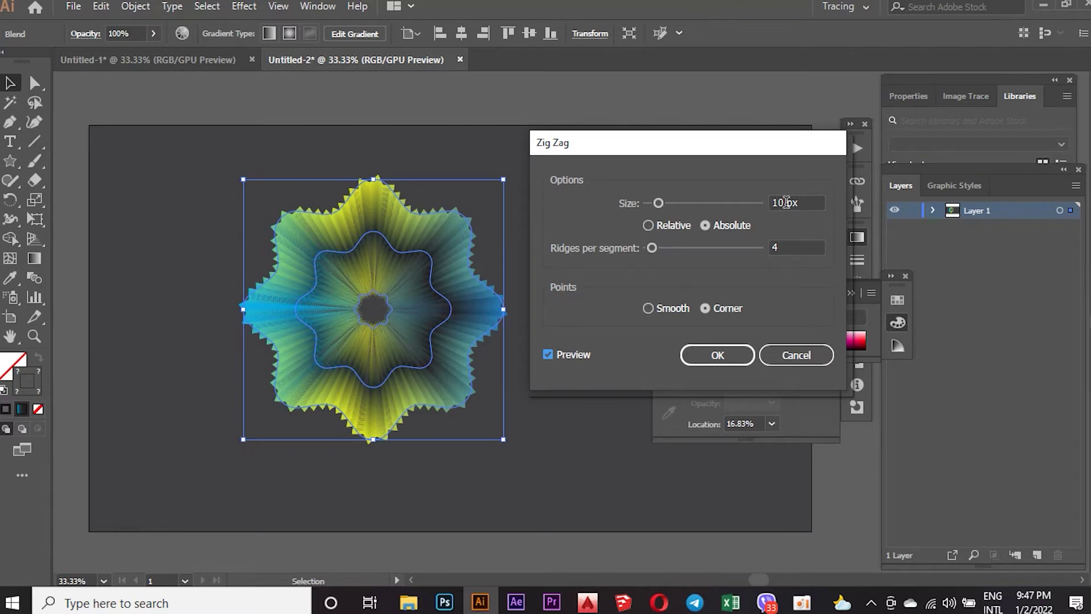
drag(786, 203, 766, 206)
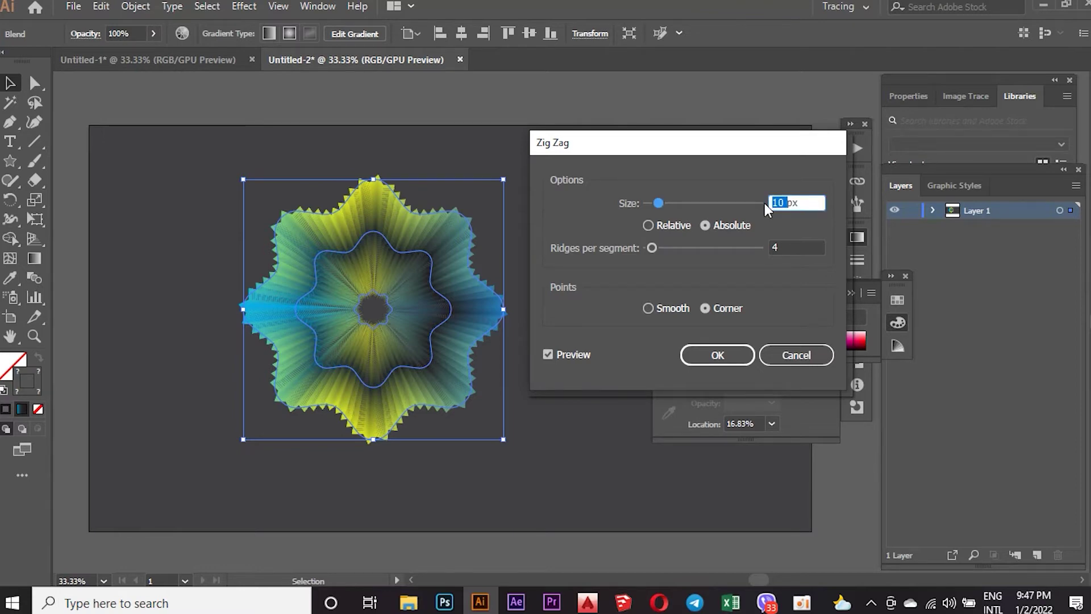
text(250)
key(BackSpace)
click(648, 308)
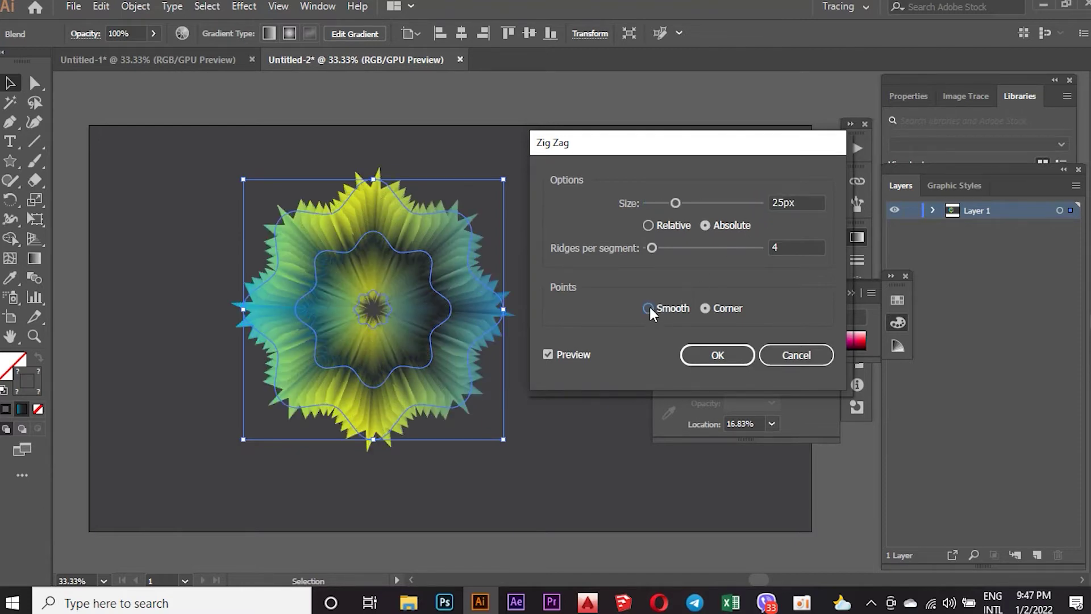
click(649, 308)
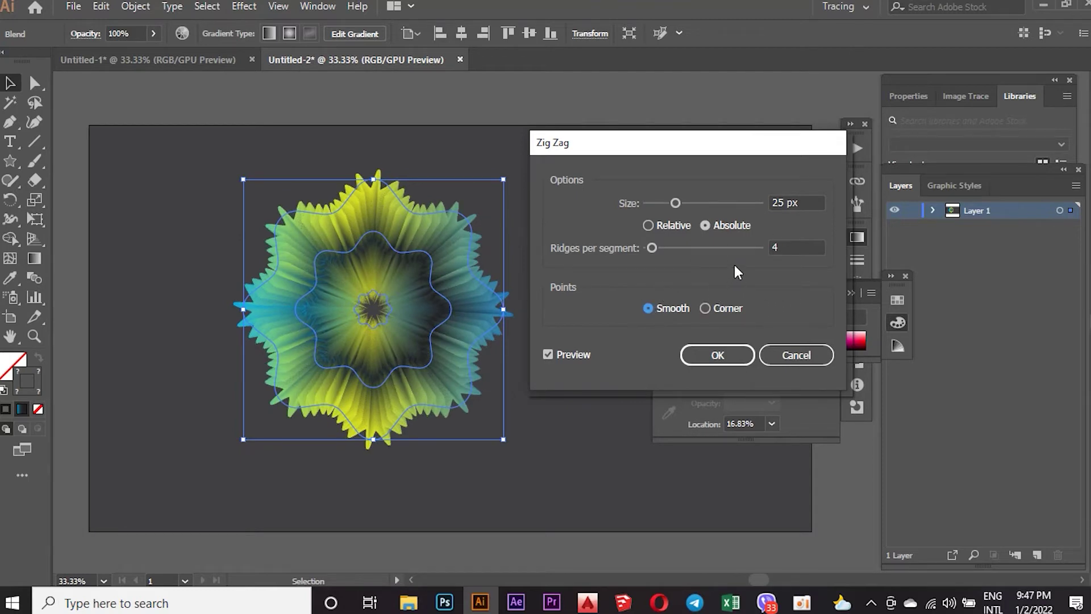
double_click(775, 247)
text(4)
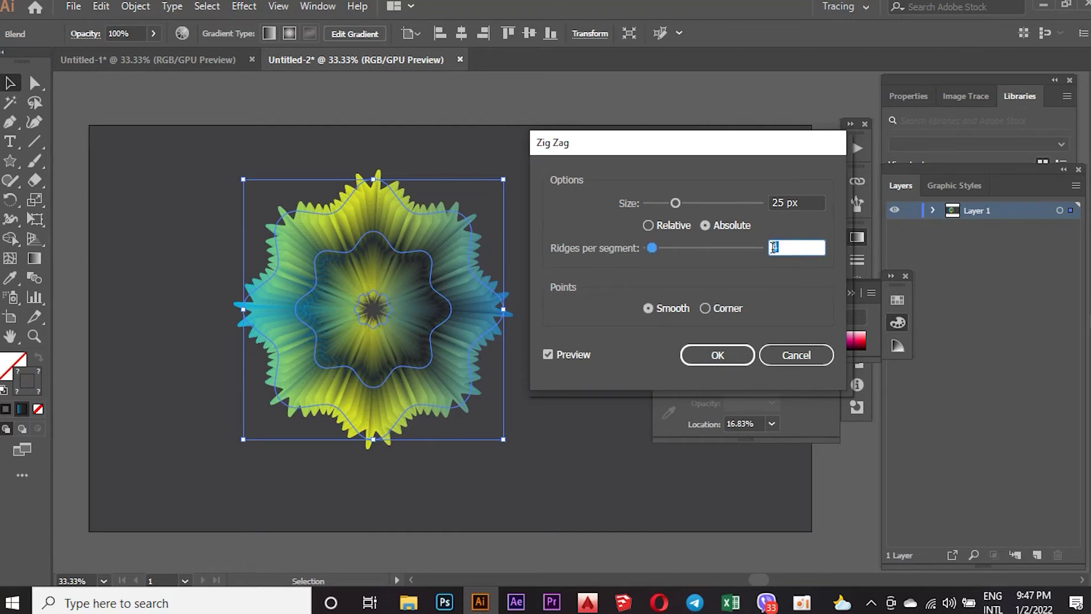
text(8)
click(709, 356)
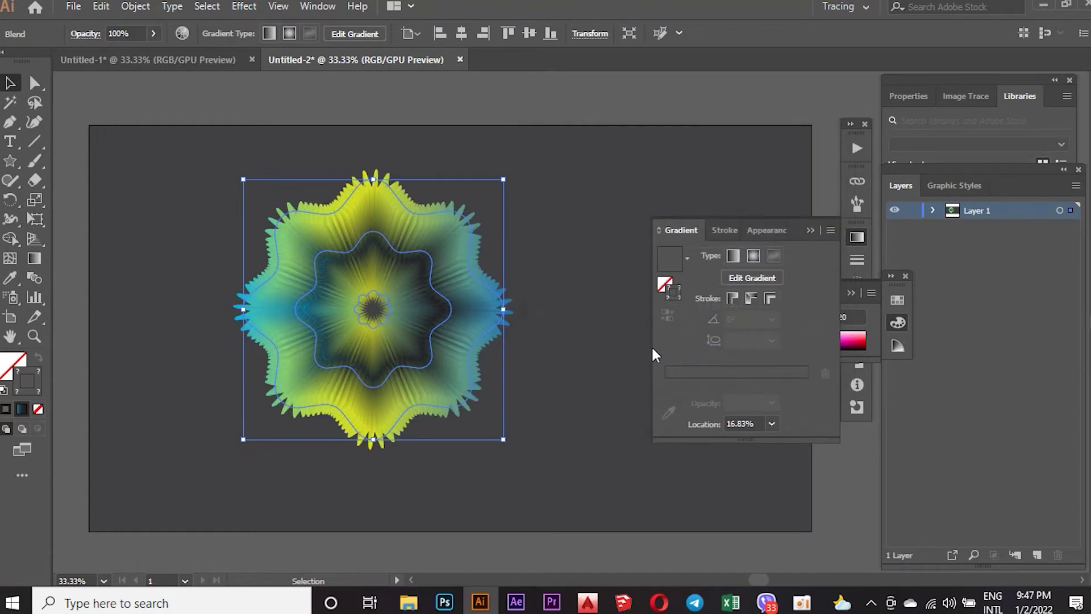
click(244, 6)
mouse_move(294, 138)
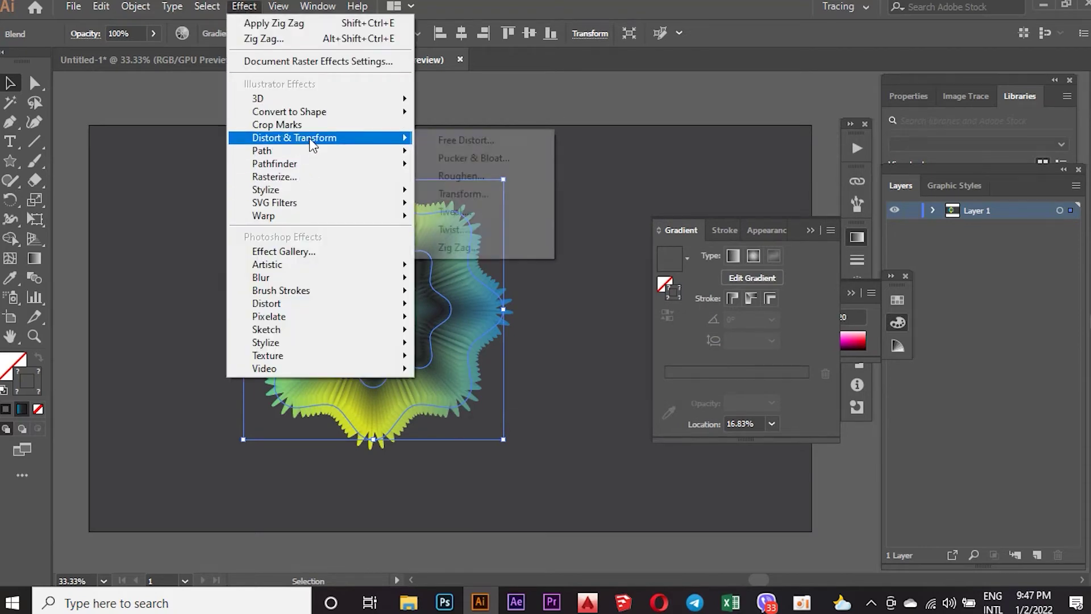
- Apply a 90% Bloat with Pucker & Bloat to swell the flower's petals
click(449, 160)
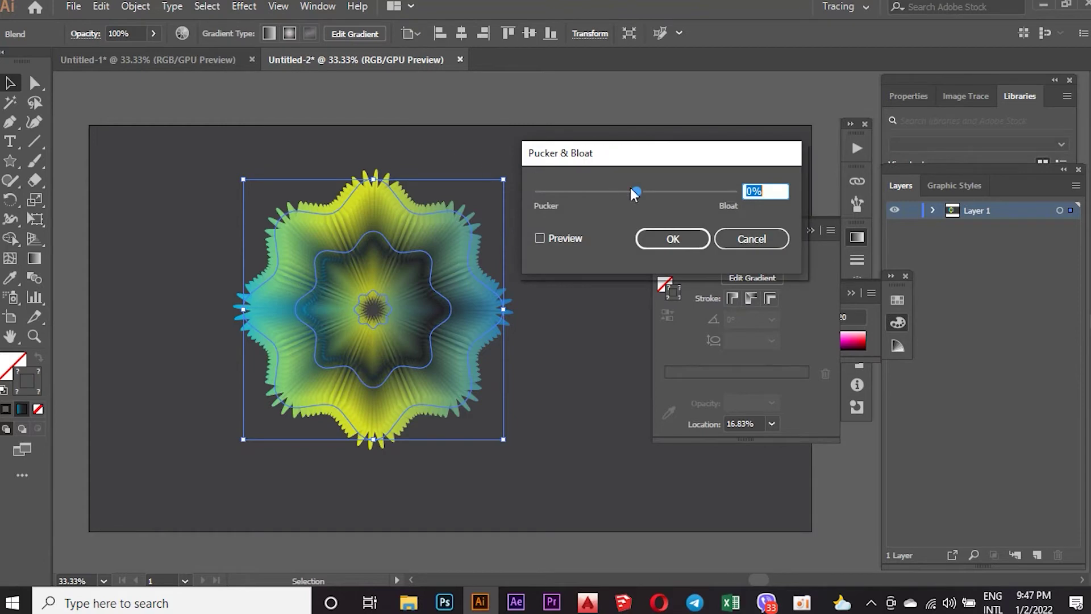
click(545, 235)
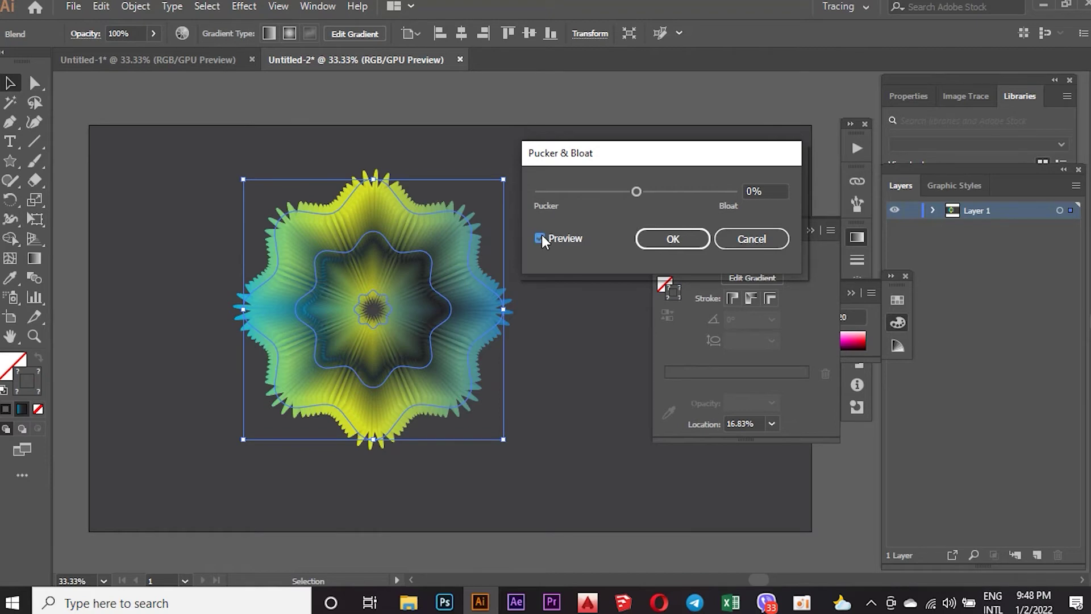
click(750, 192)
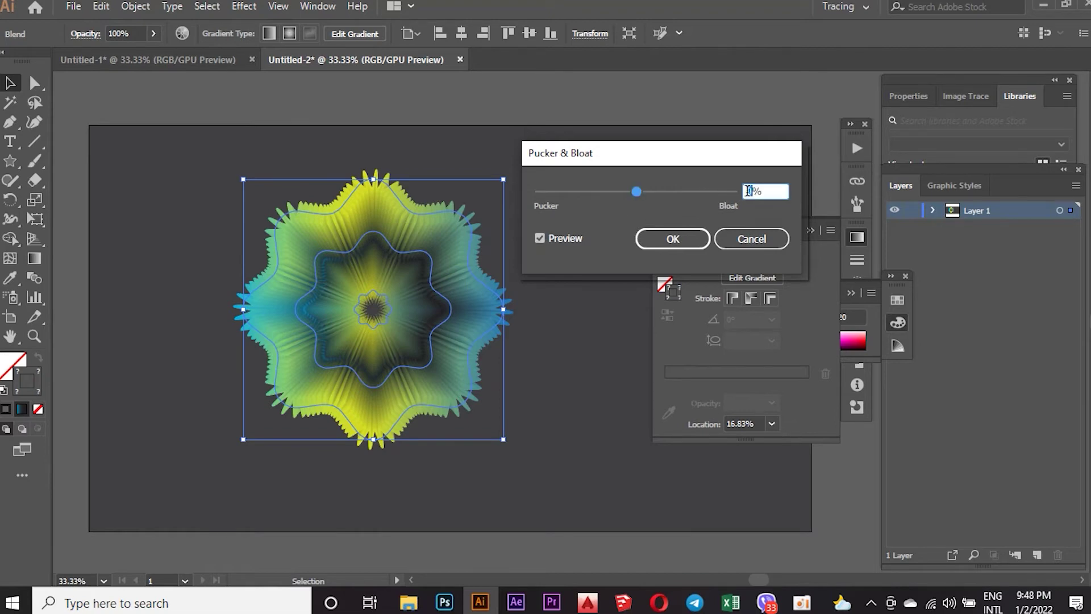
text(9)
text(0)
click(540, 239)
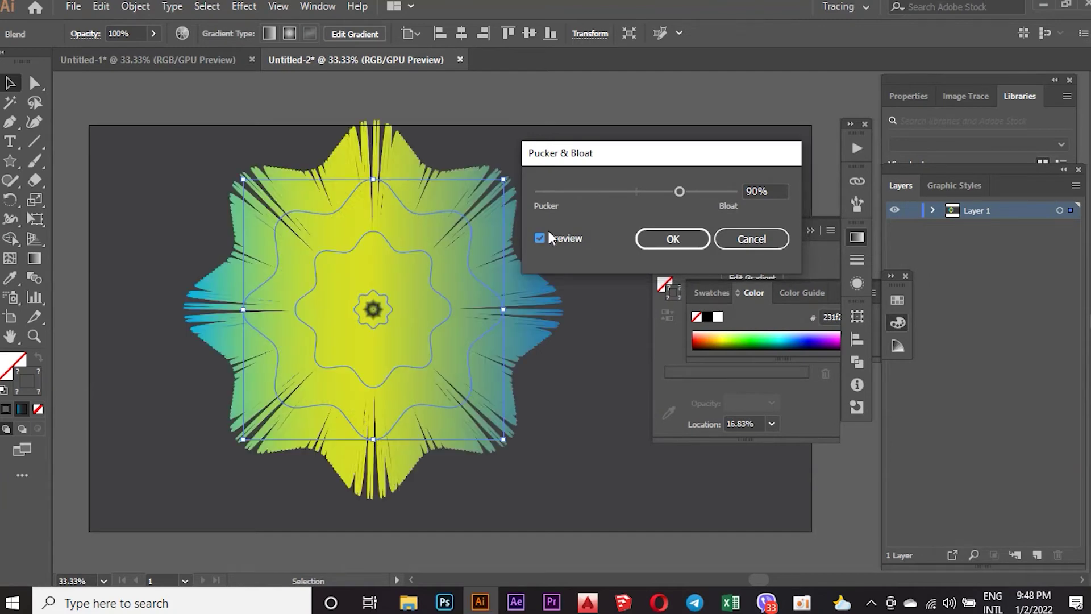
click(668, 243)
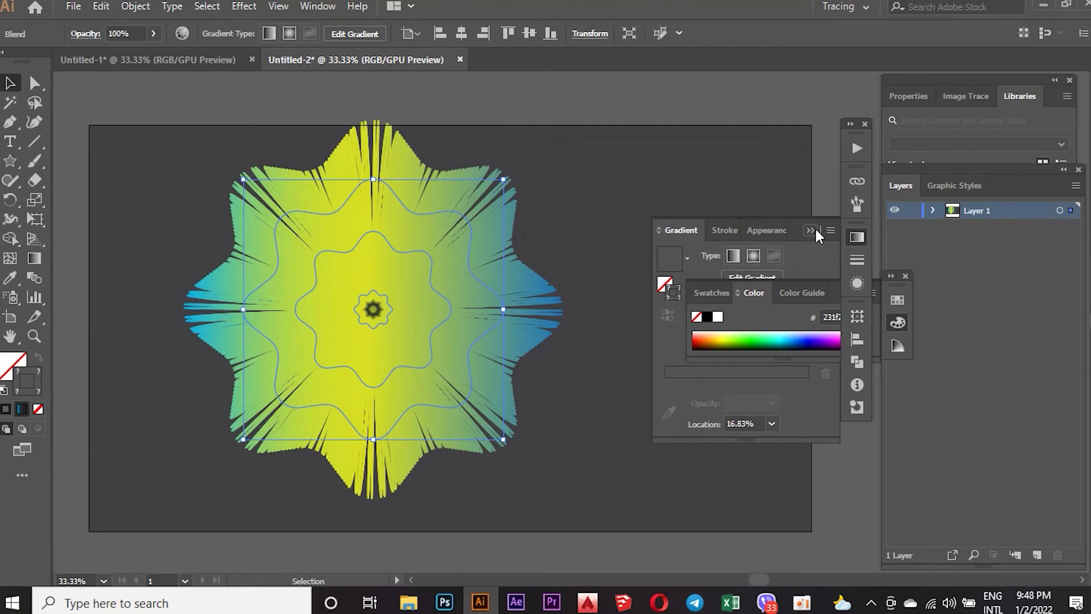
click(776, 227)
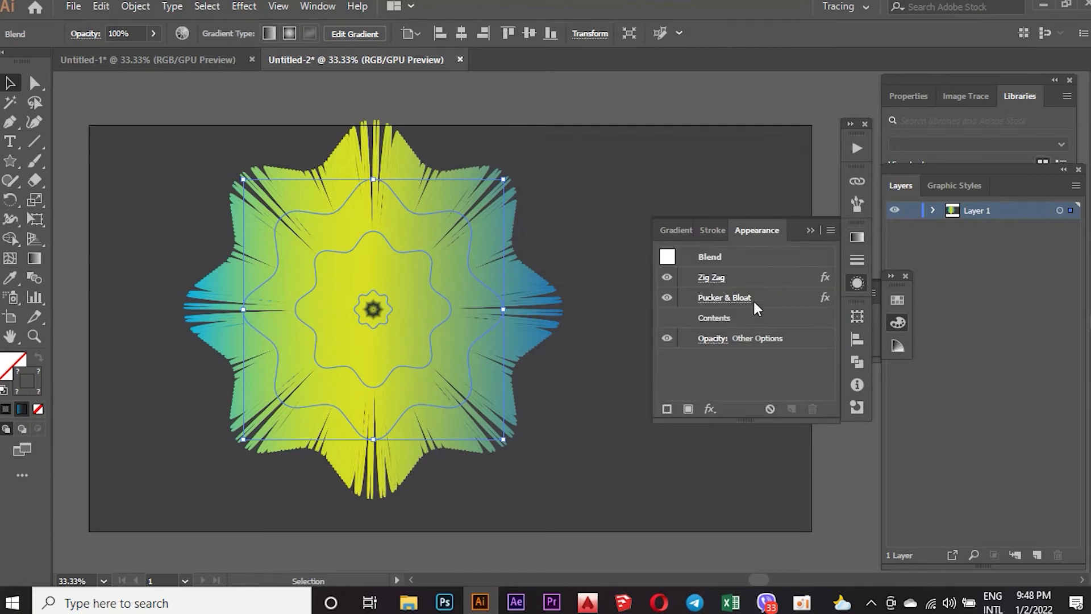
- Reconfirm Zig Zag unchanged and move it below Pucker & Bloat in the Appearance stack
click(724, 279)
click(721, 350)
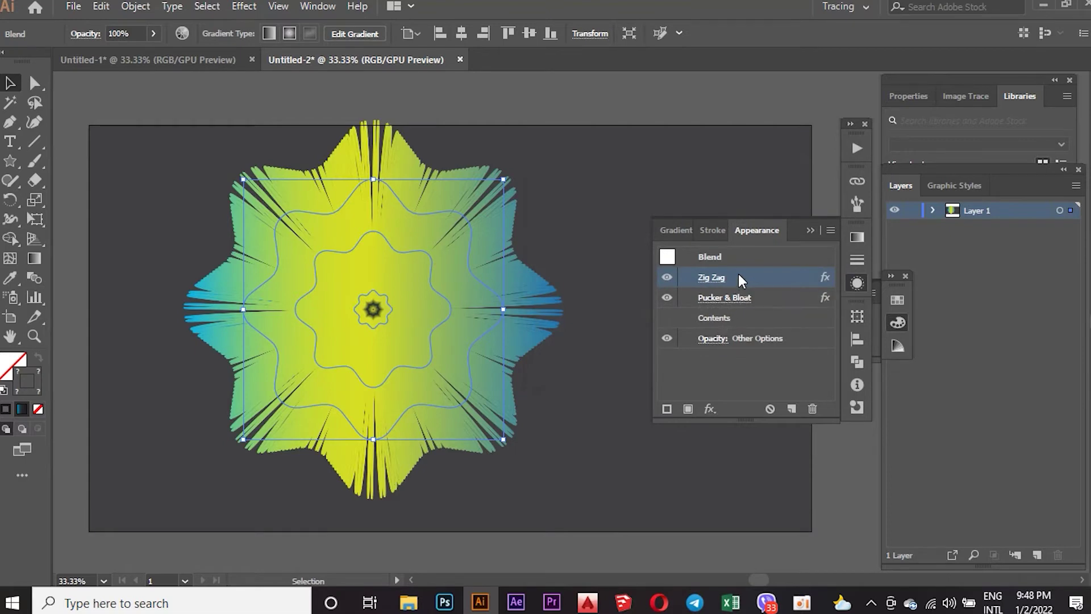
drag(739, 276, 741, 309)
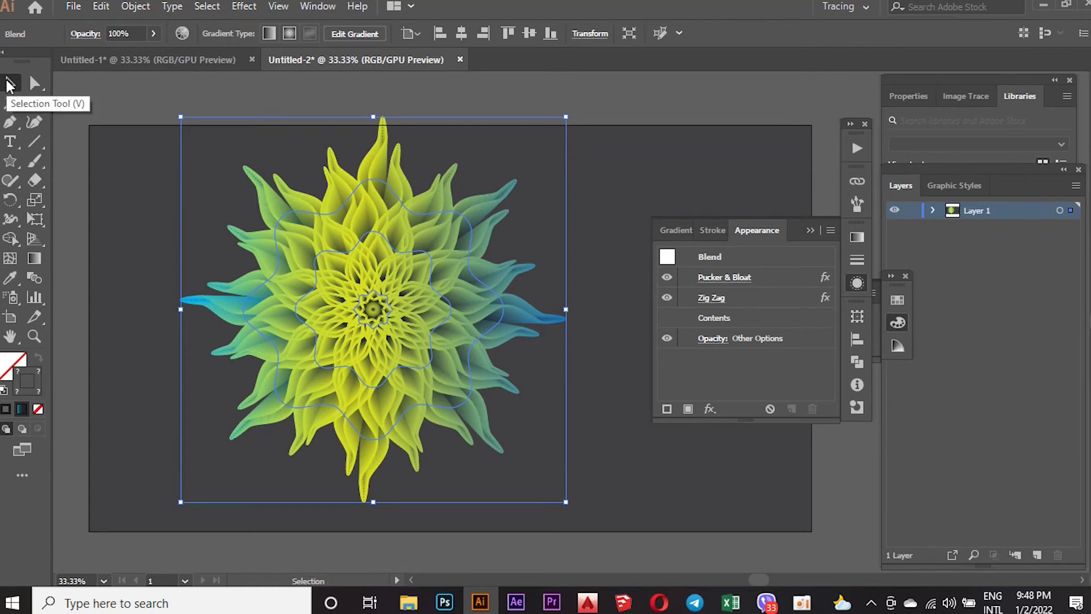
- Toggle between Direct Selection and Selection and collapse the effects list
click(34, 86)
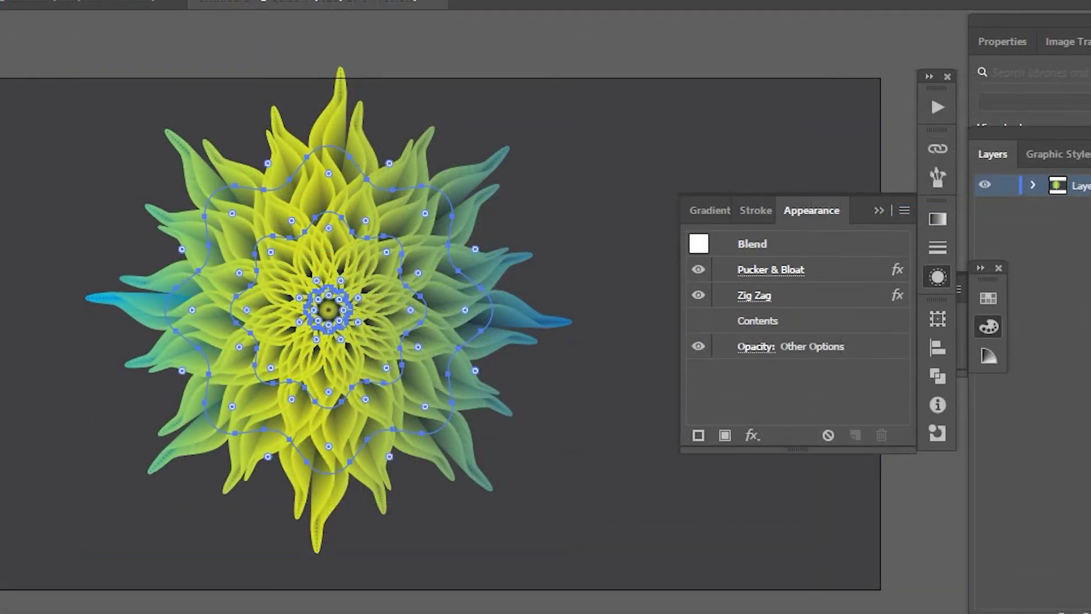
key(v)
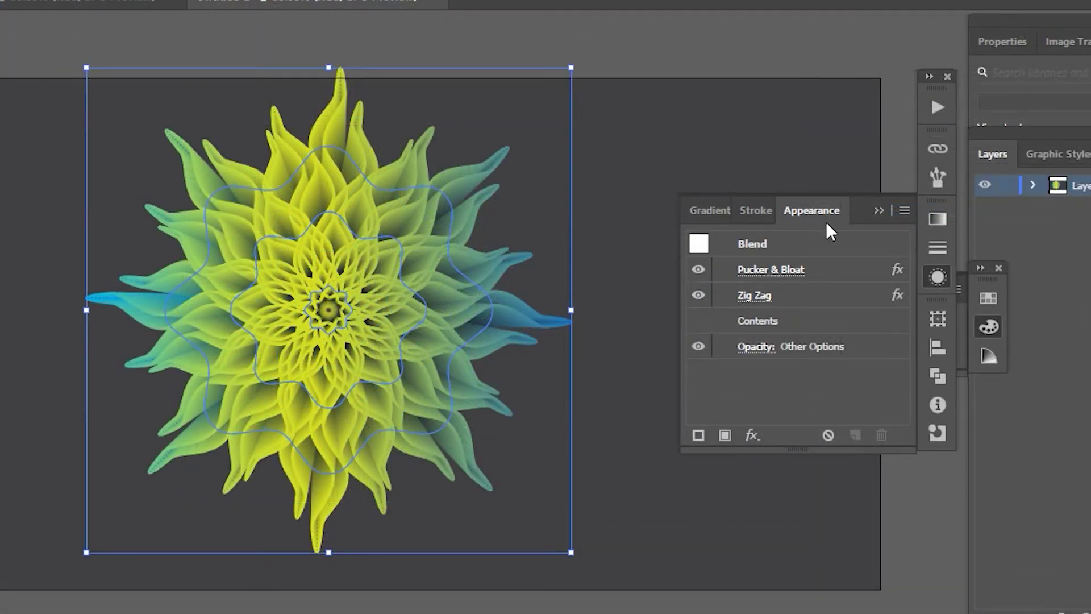
click(875, 210)
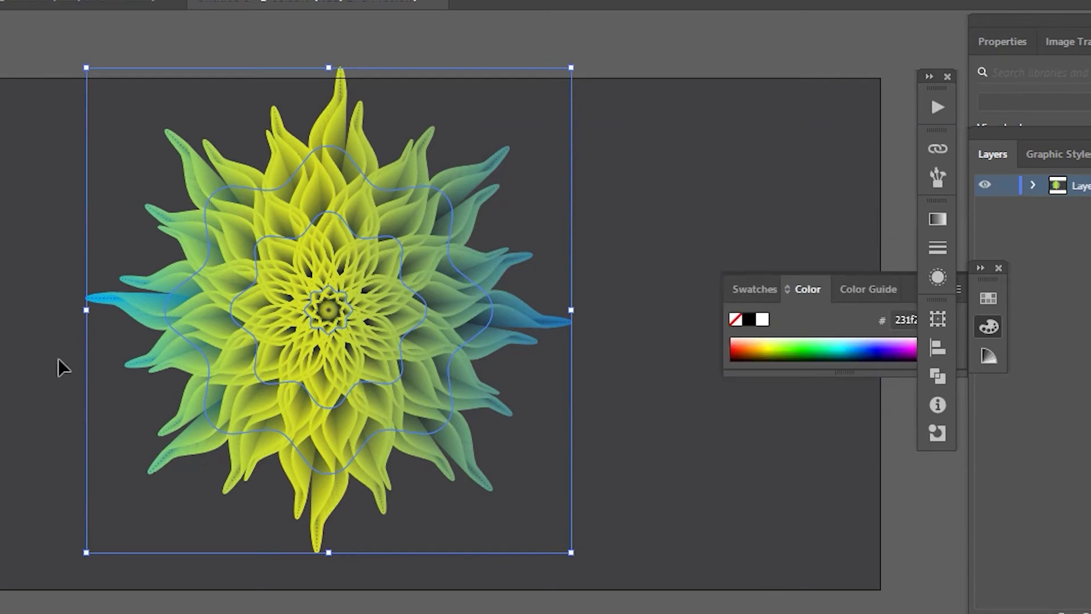
key(a)
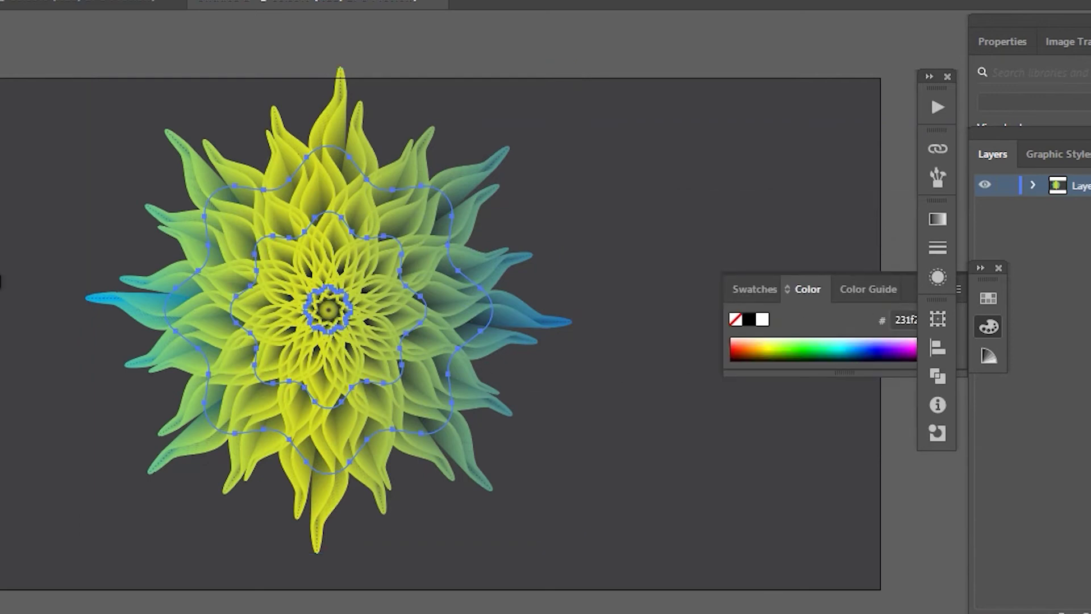
- Drag the flower toward the lower right to re-centre it and shrink it slightly
key(v)
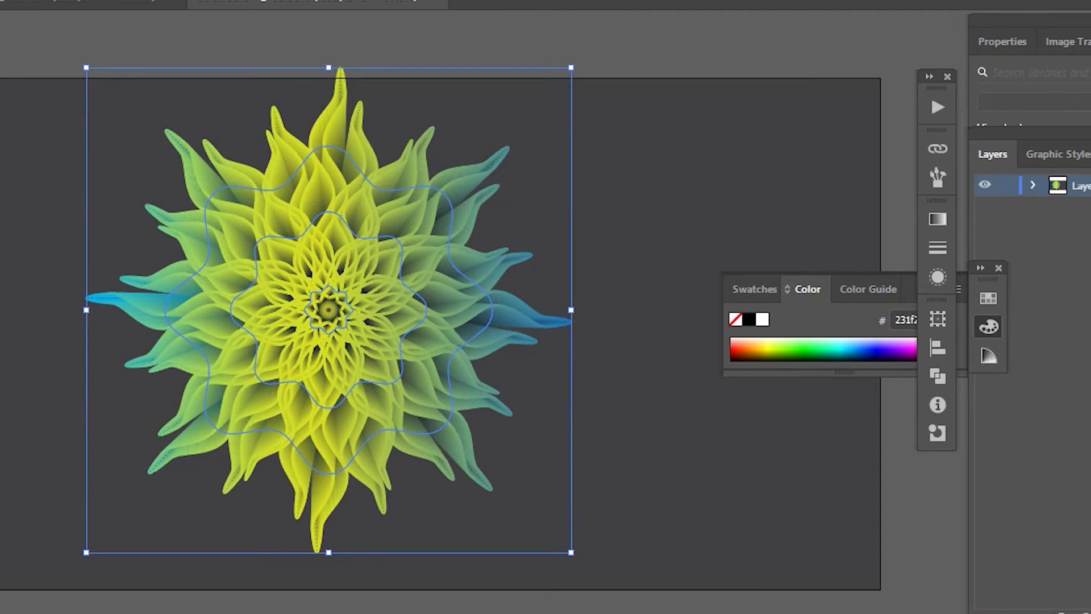
key(g)
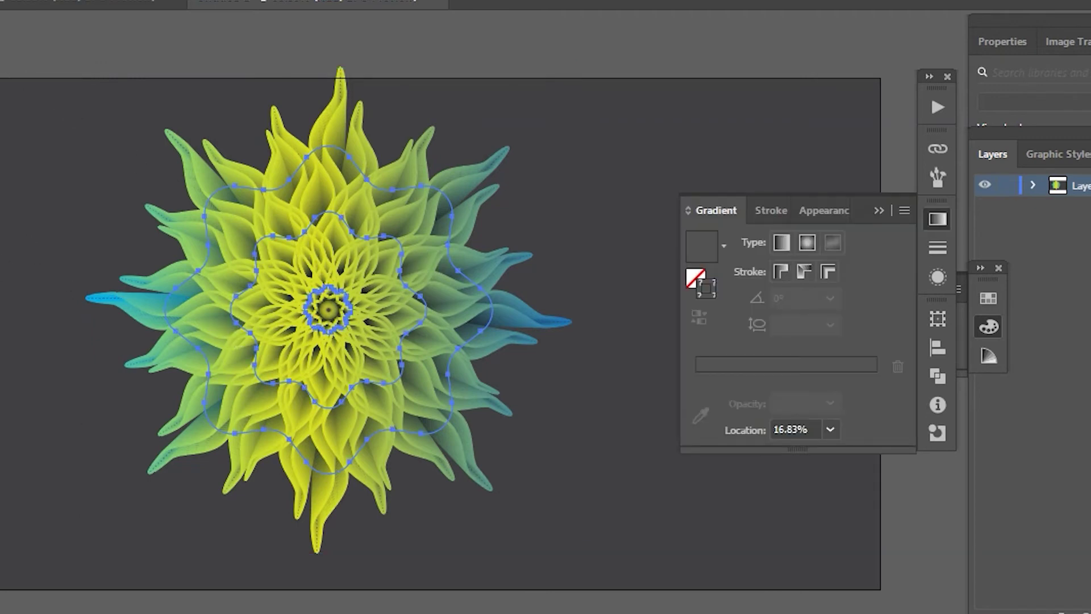
key(v)
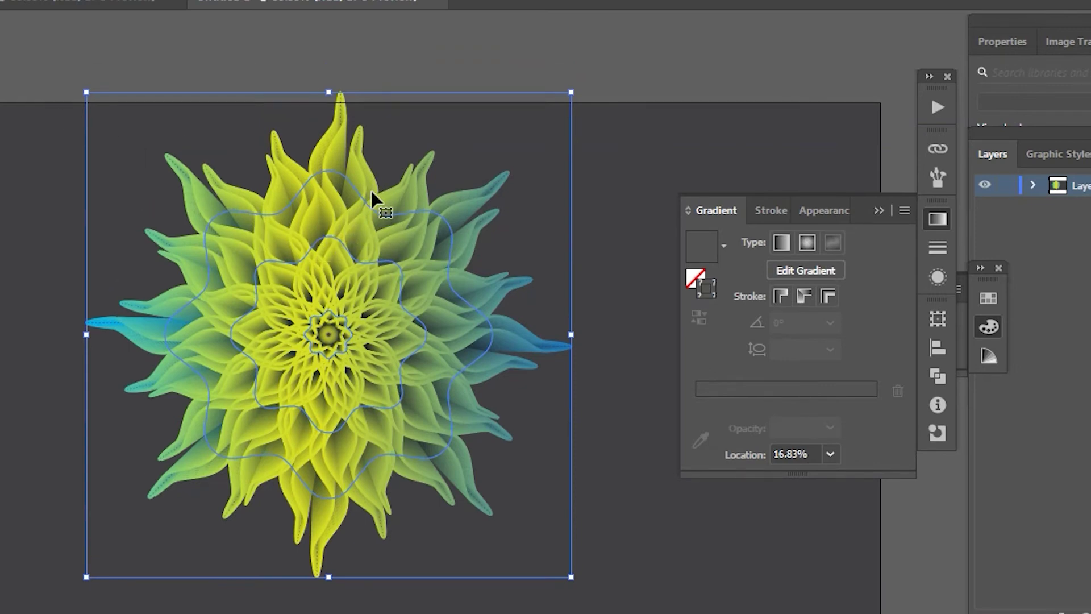
drag(327, 286, 387, 312)
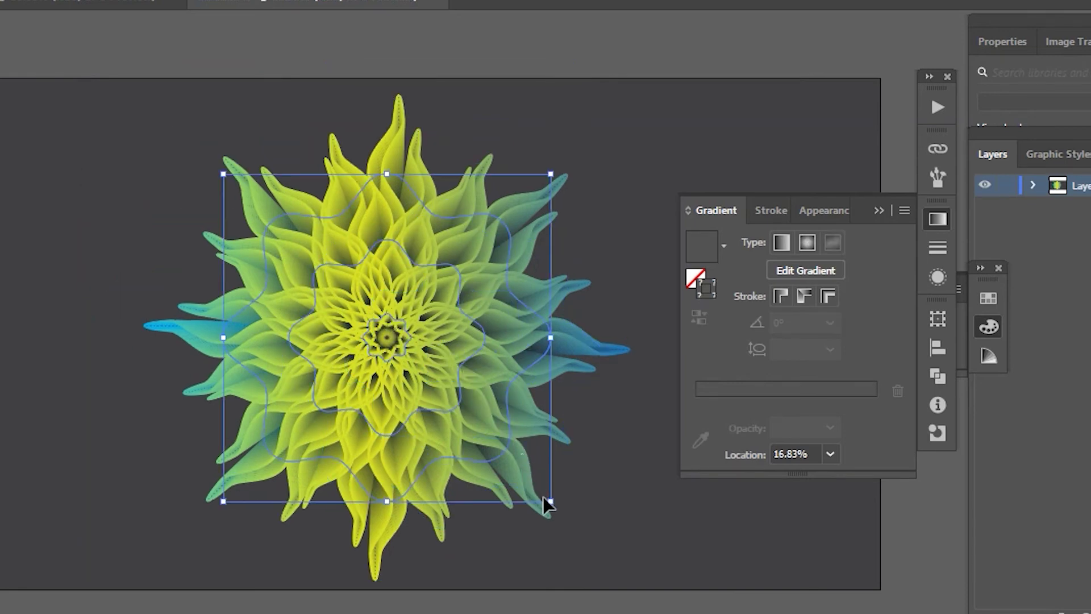
drag(550, 501, 543, 492)
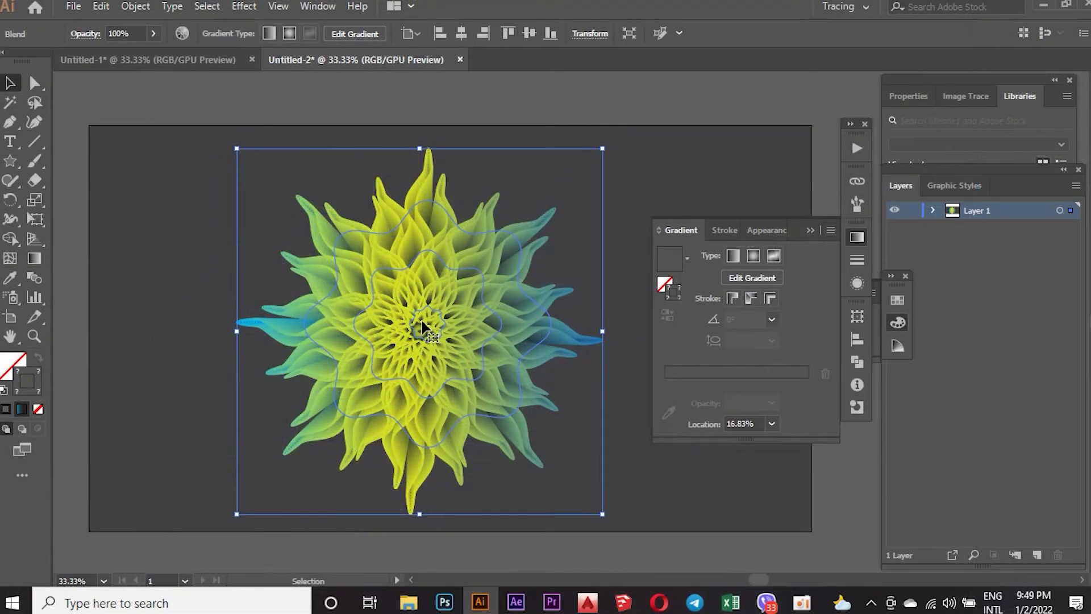
- Deselect the flower, collapse the Gradient panel and expand the dock
key(x)
click(151, 219)
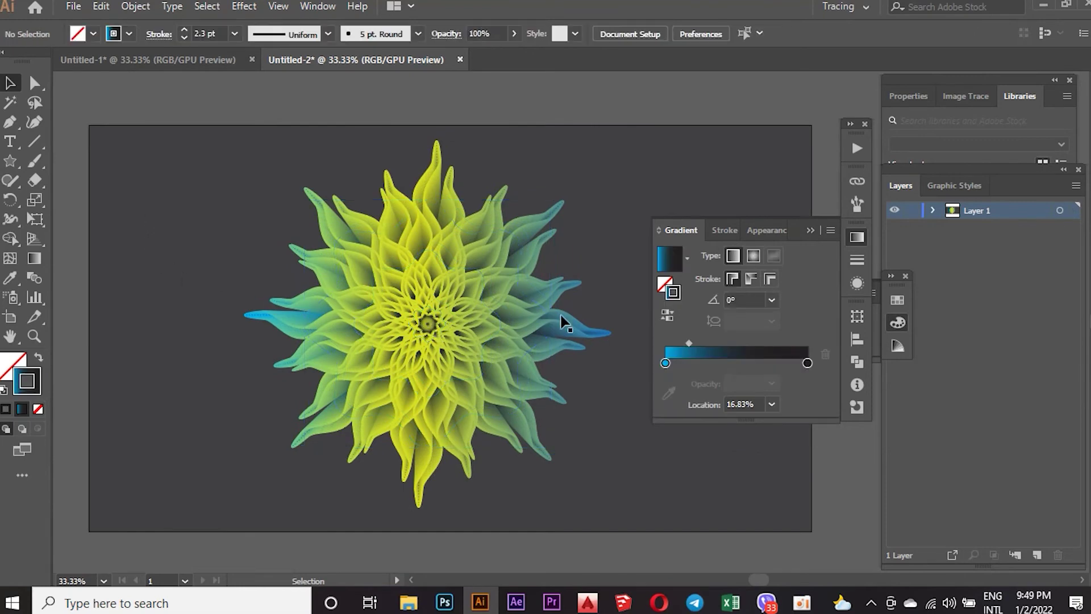
click(810, 230)
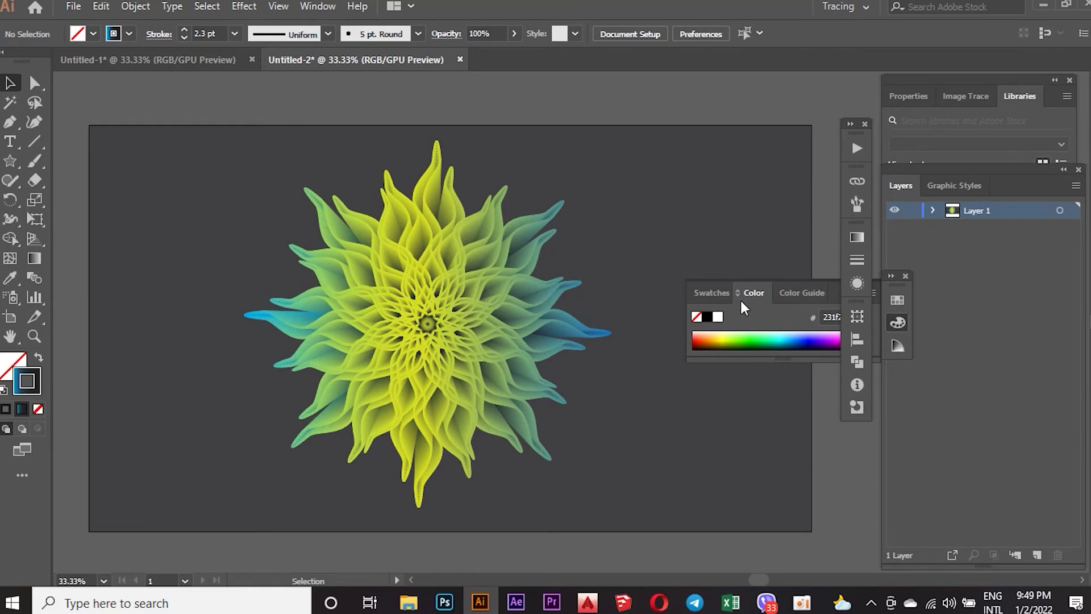
click(850, 124)
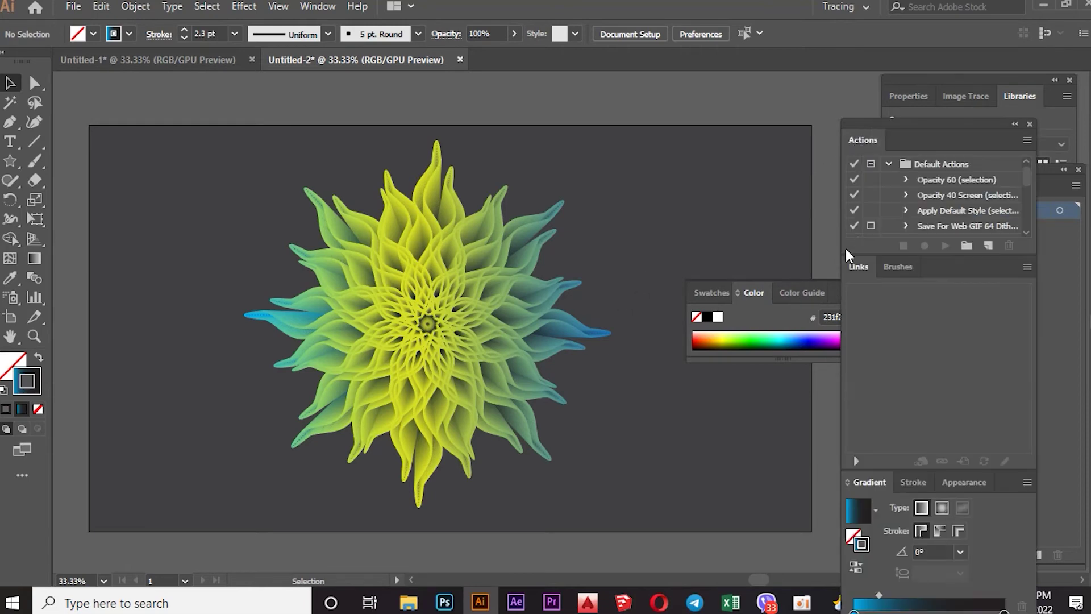
- Collapse the Color panel and use Object > Unlock All to free the background rectangle
click(824, 285)
click(851, 295)
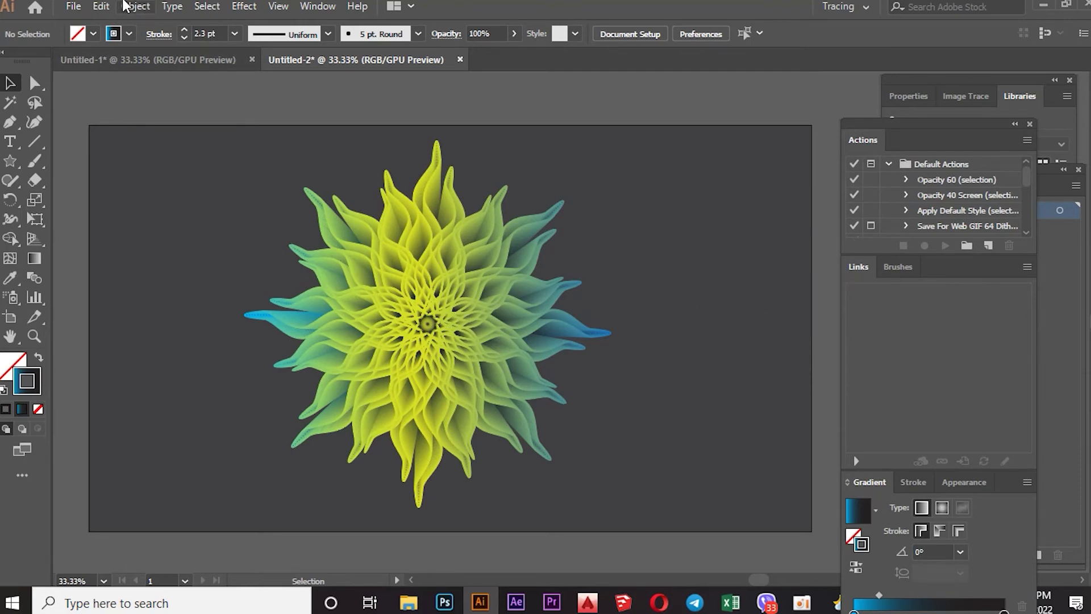
click(135, 6)
click(193, 116)
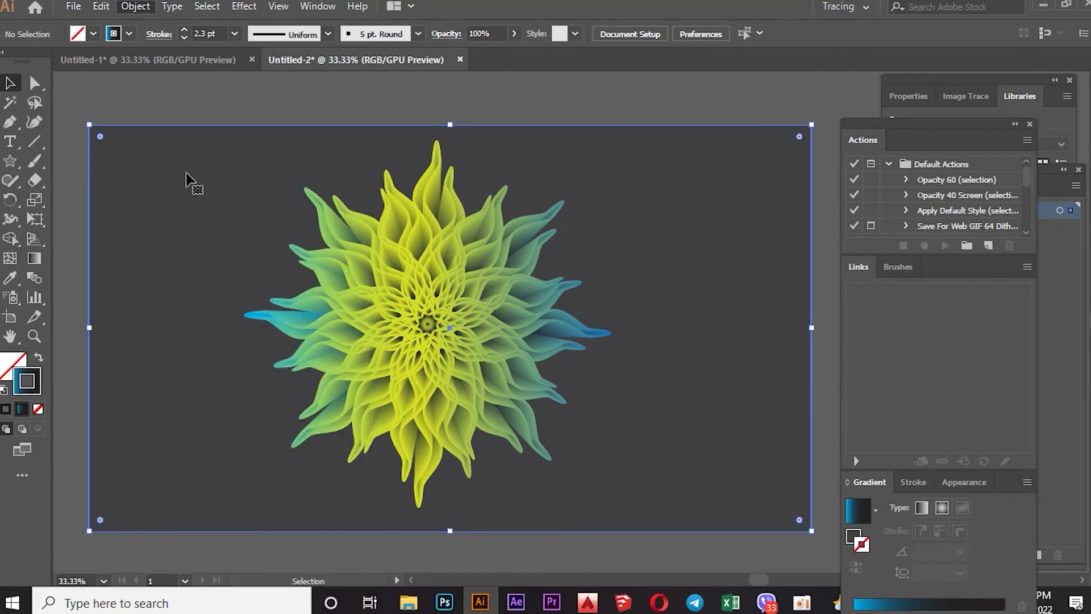
- Apply a gradient to the rectangle's stroke and float the Gradient panel higher
click(30, 259)
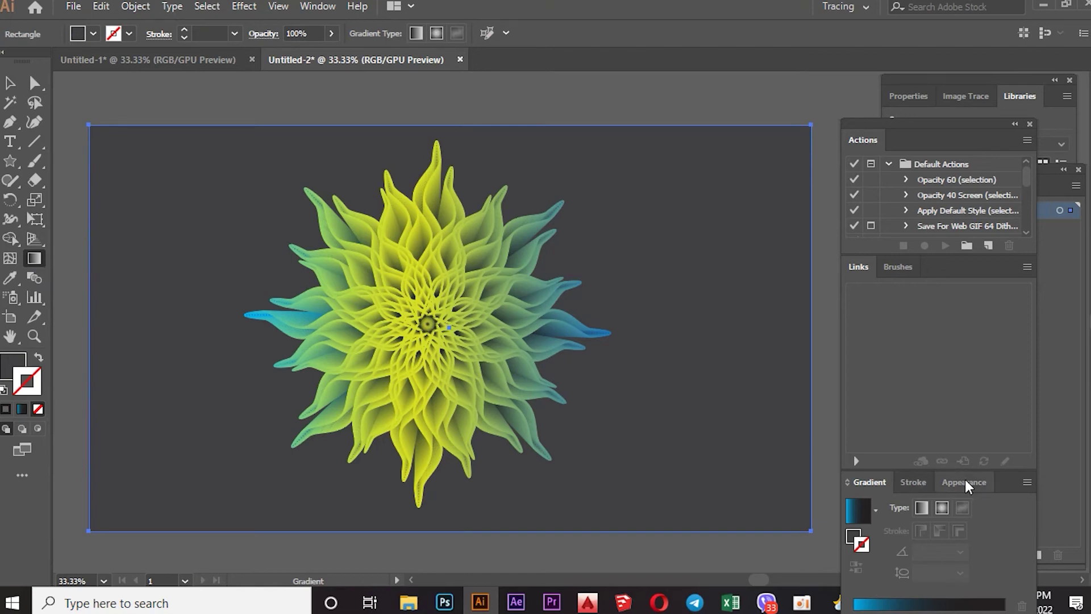
click(876, 605)
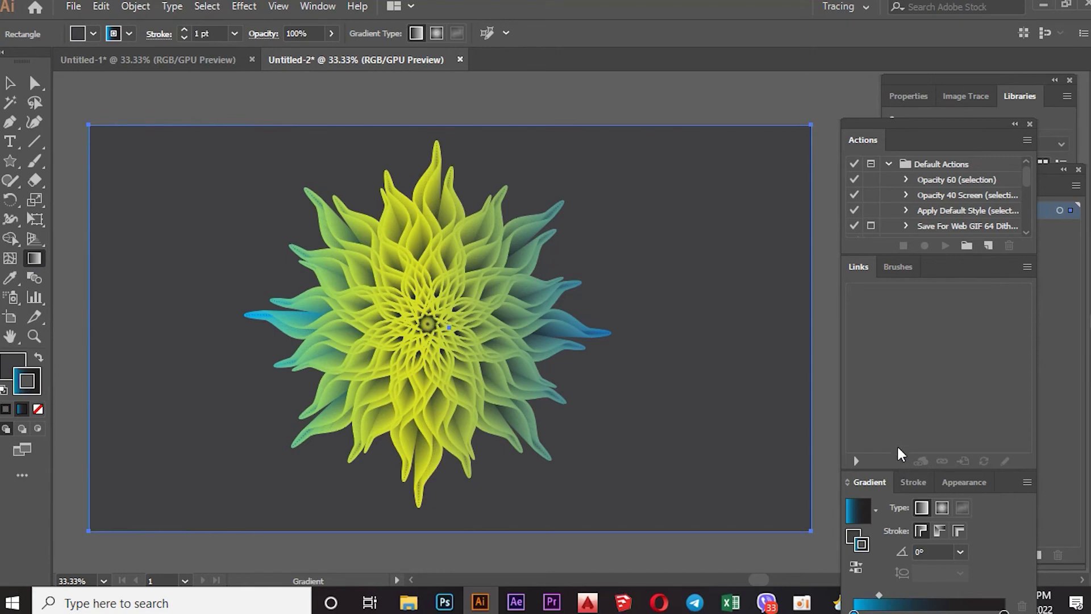
drag(1011, 482, 992, 304)
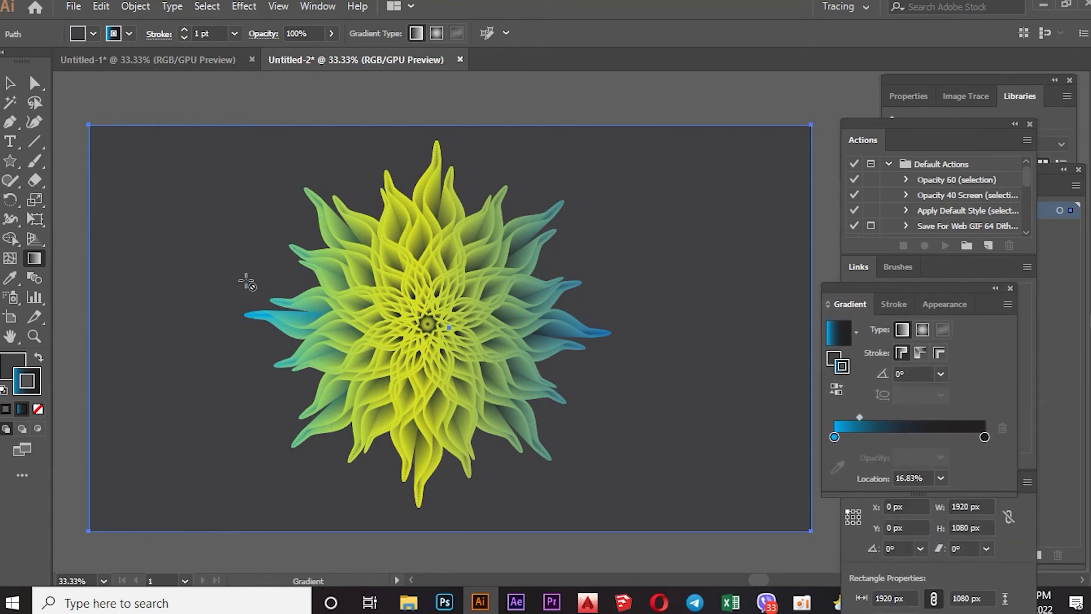
- Remove the rectangle's stroke and give its fill the default blue-to-black linear gradient
click(12, 84)
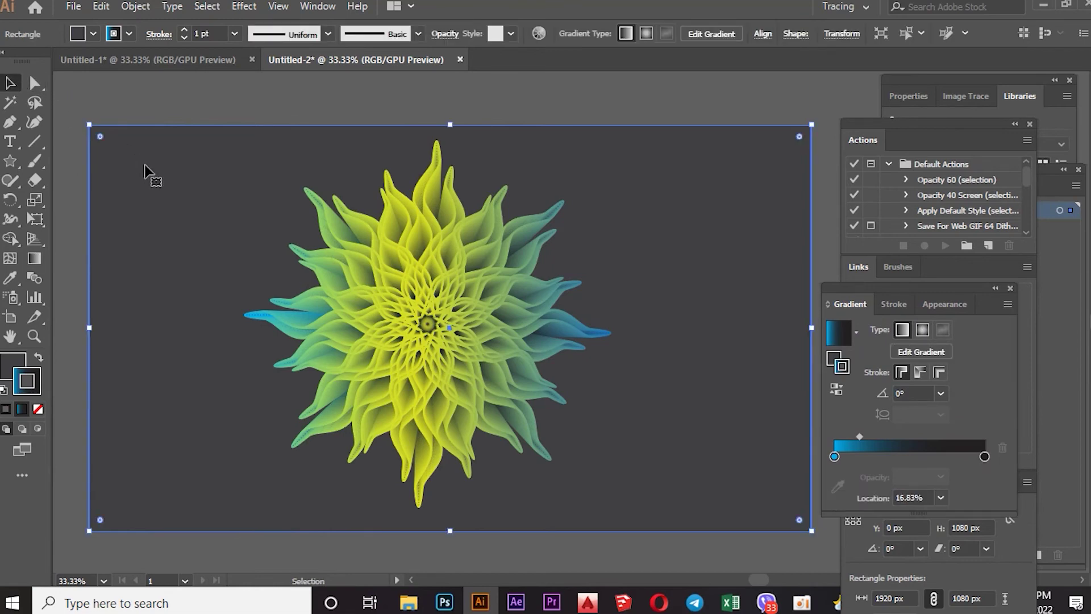
click(129, 34)
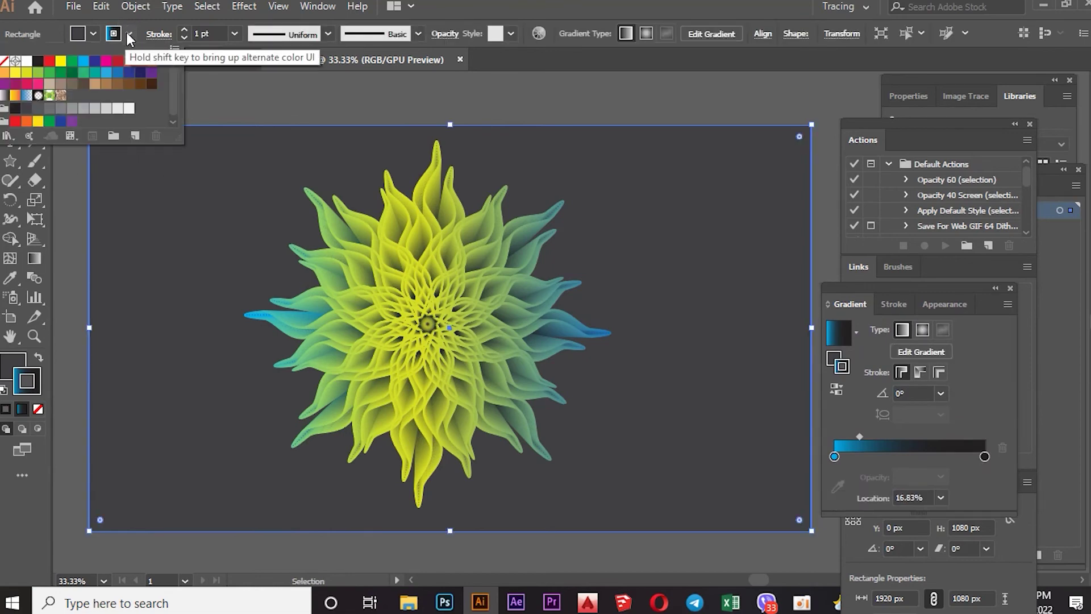
click(4, 60)
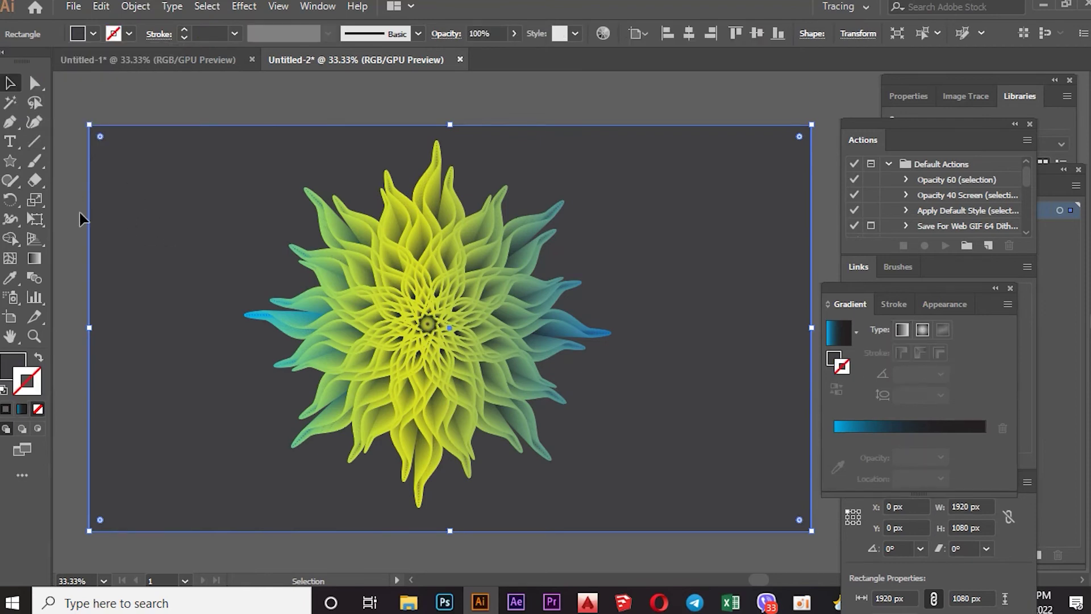
click(10, 359)
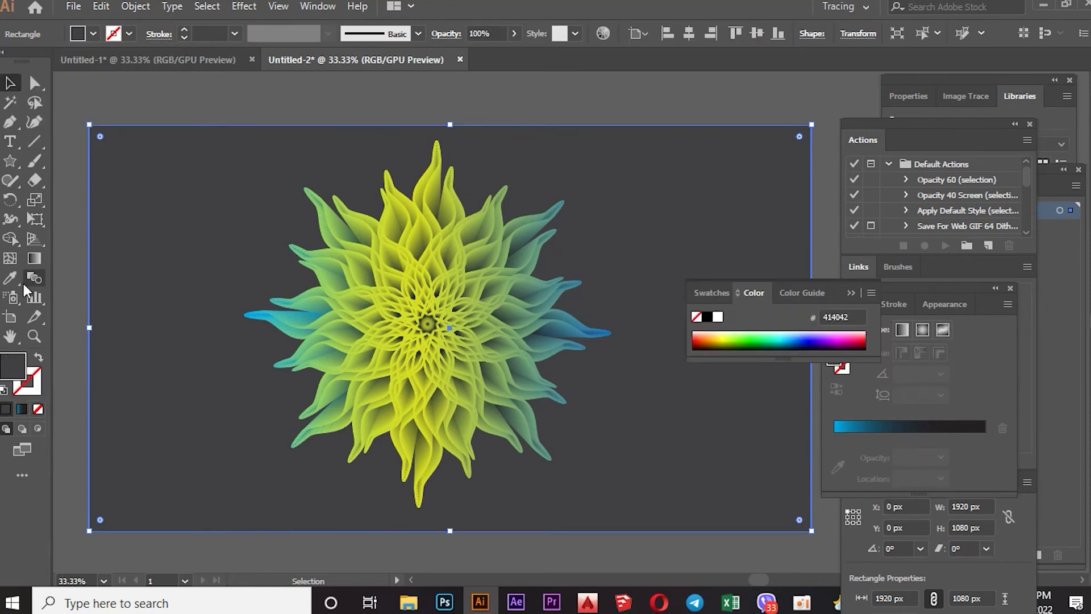
click(32, 258)
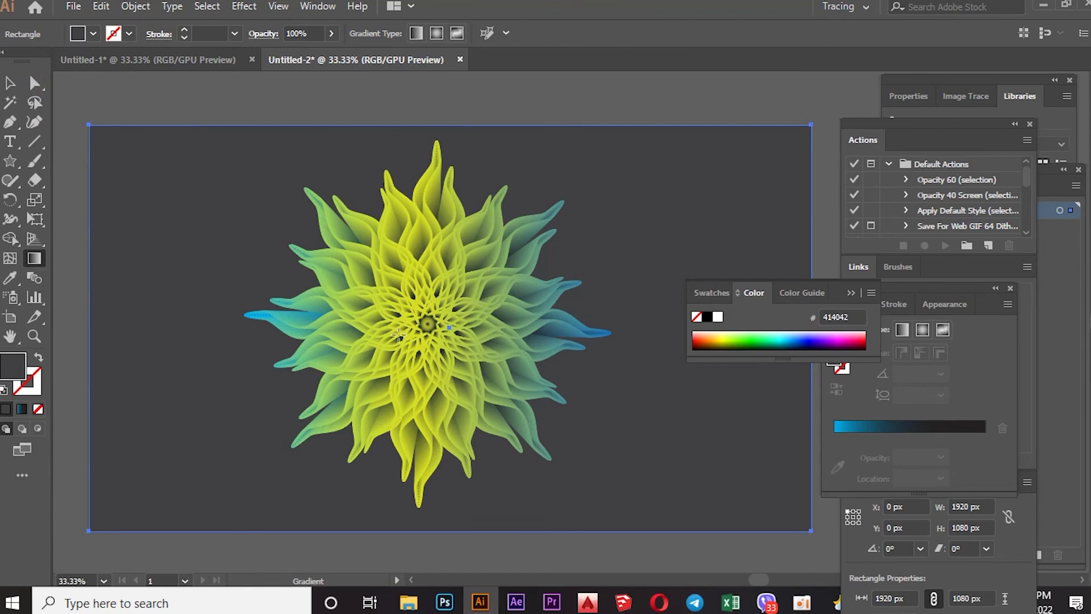
click(892, 428)
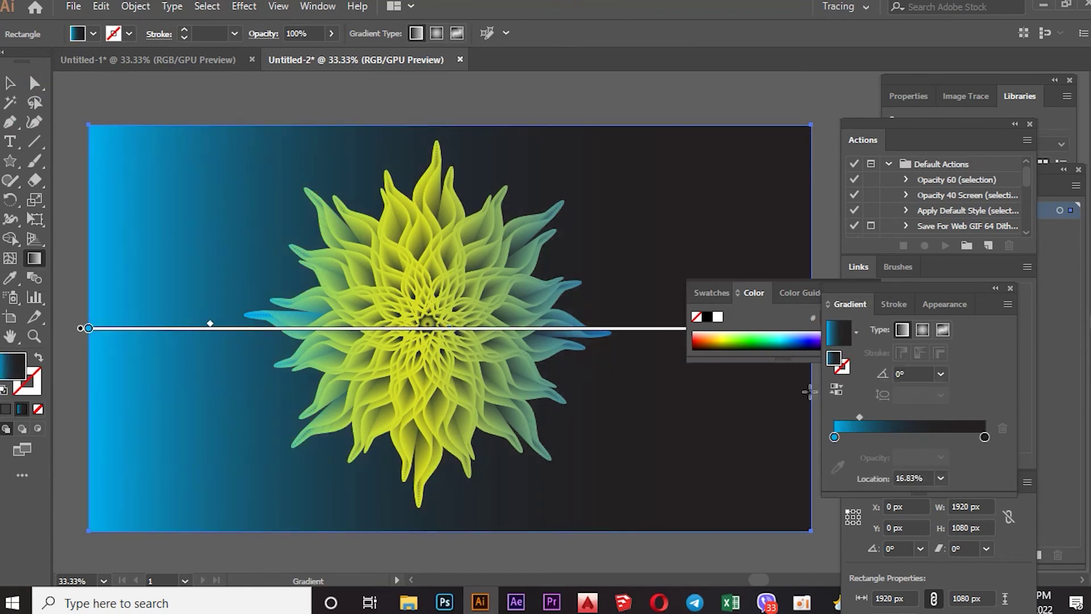
- Recolour the gradient's start stop dark gray and end stop light gray
double_click(834, 437)
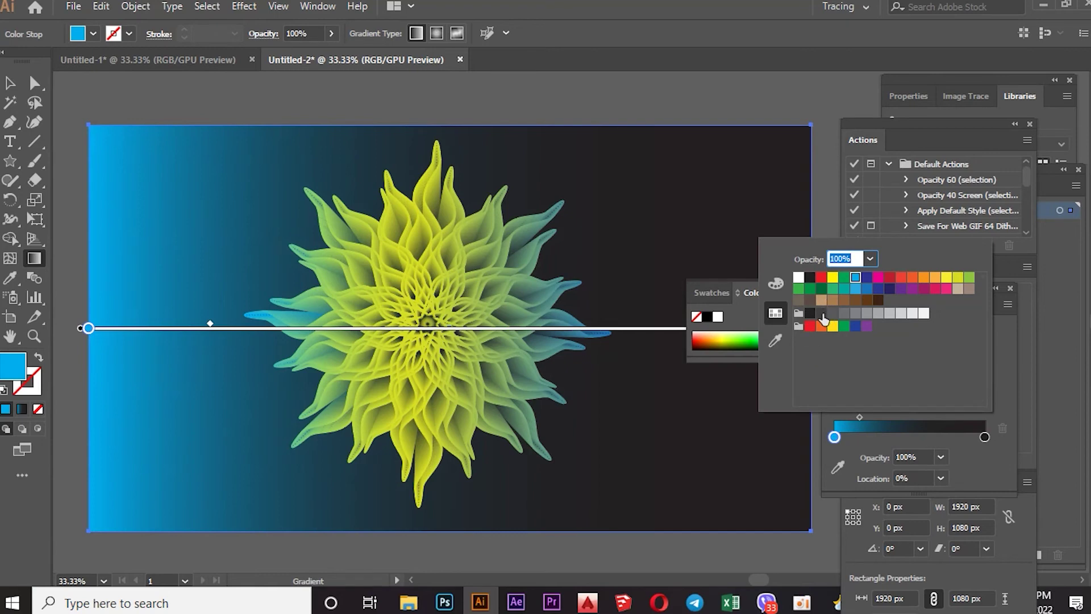
click(821, 313)
click(985, 436)
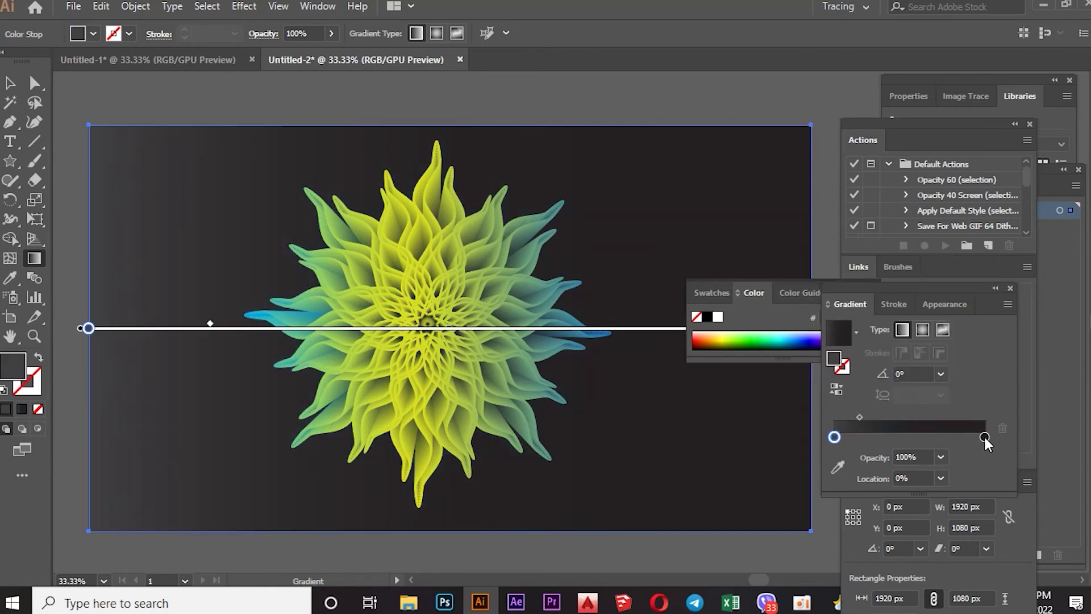
double_click(985, 437)
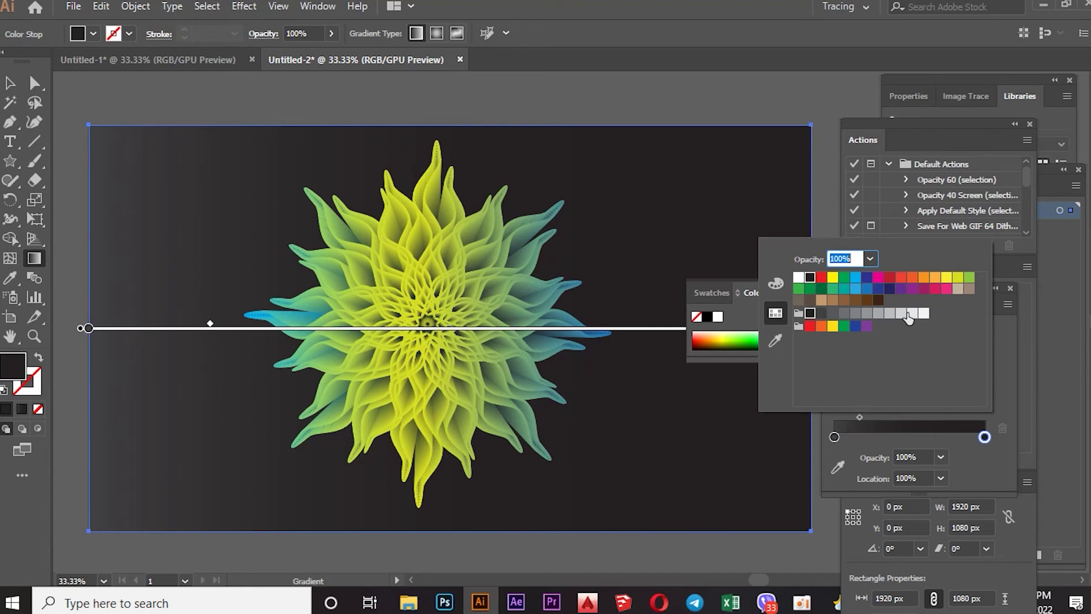
click(911, 314)
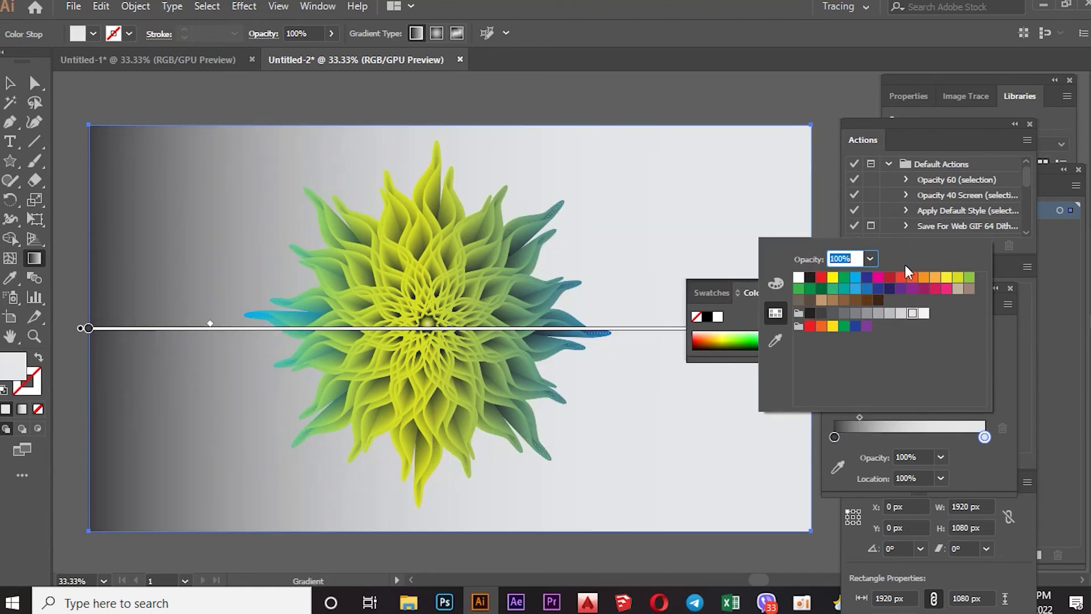
click(1006, 383)
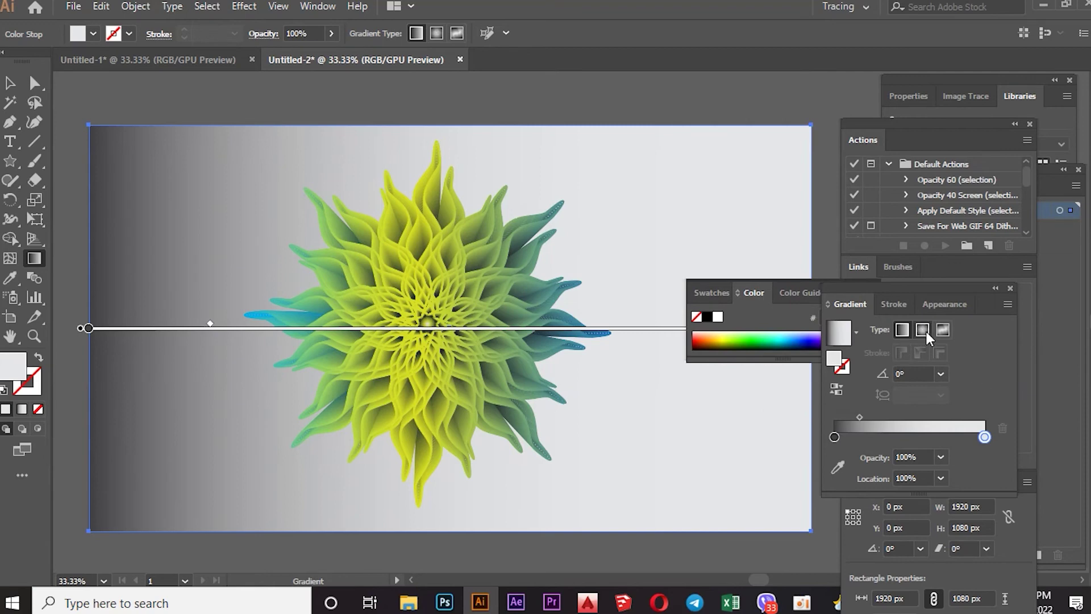
- Make the background gradient radial and slide the dark stop outward
click(923, 330)
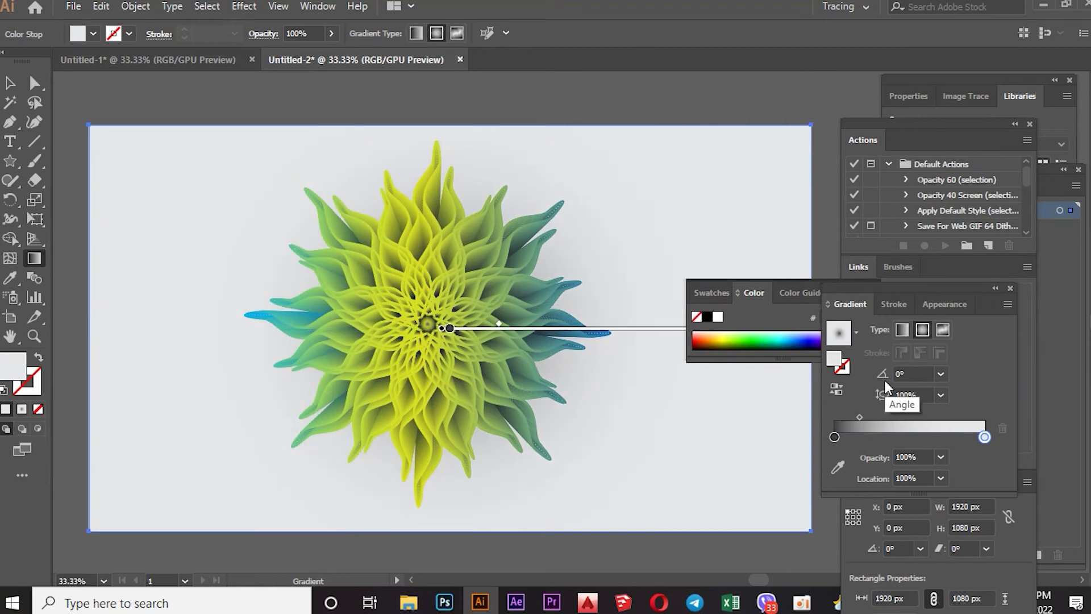
double_click(834, 437)
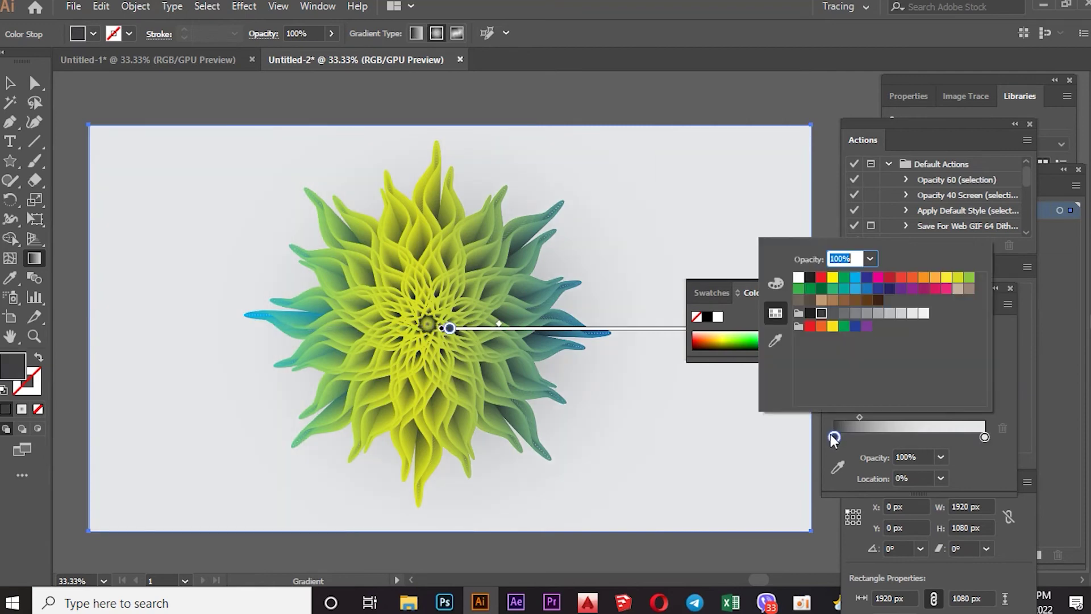
click(836, 437)
mouse_move(837, 437)
mouse_down()
mouse_move(952, 437)
mouse_move(865, 438)
mouse_up()
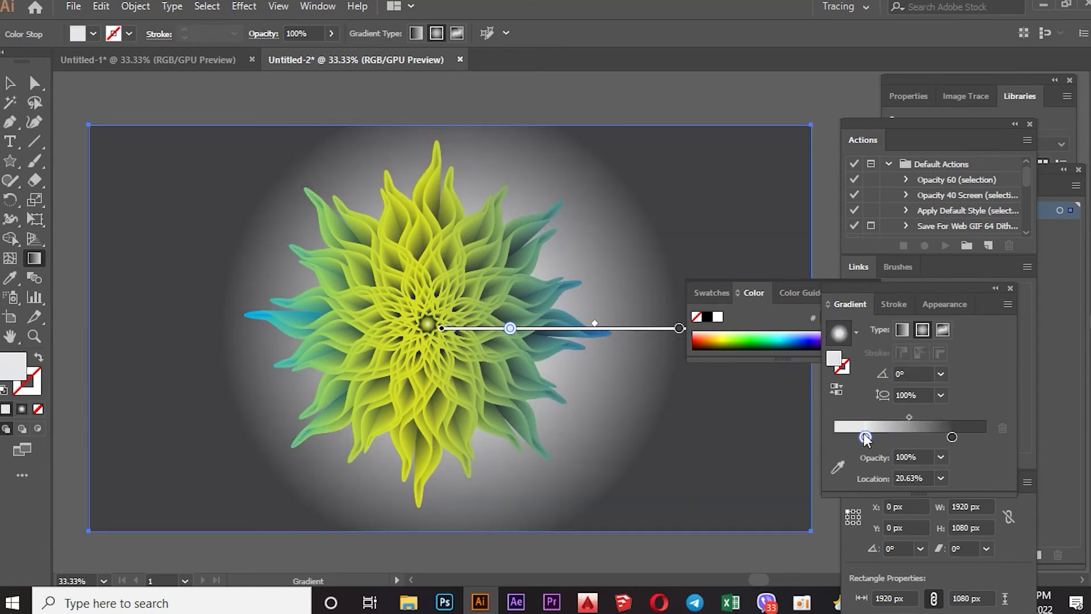
- Move the light stop to the centre and draw the radial glow outward from the flower
drag(865, 437, 834, 437)
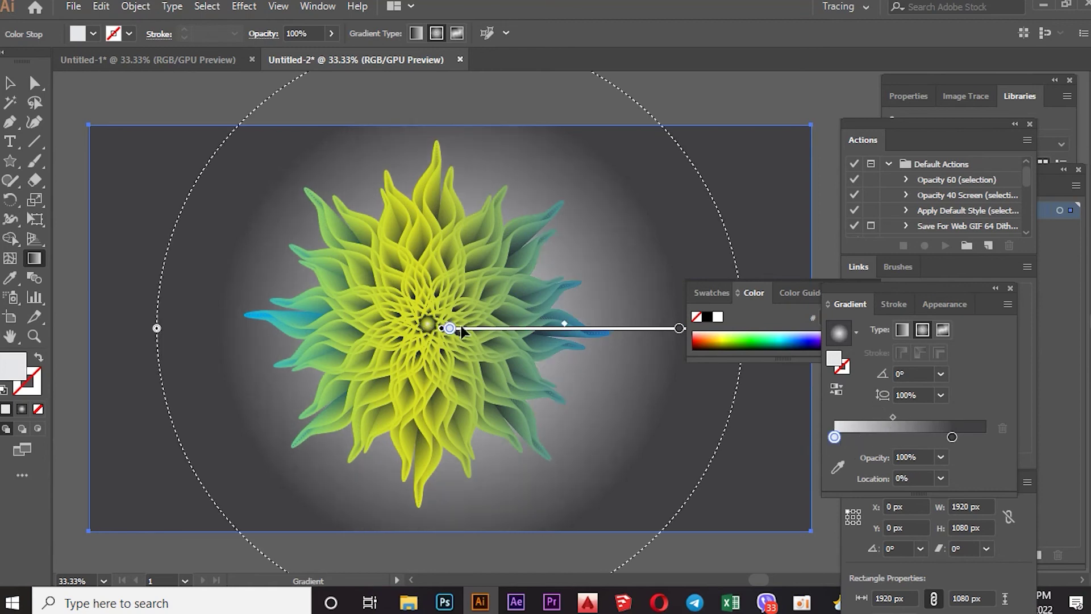
click(33, 258)
drag(428, 325, 563, 329)
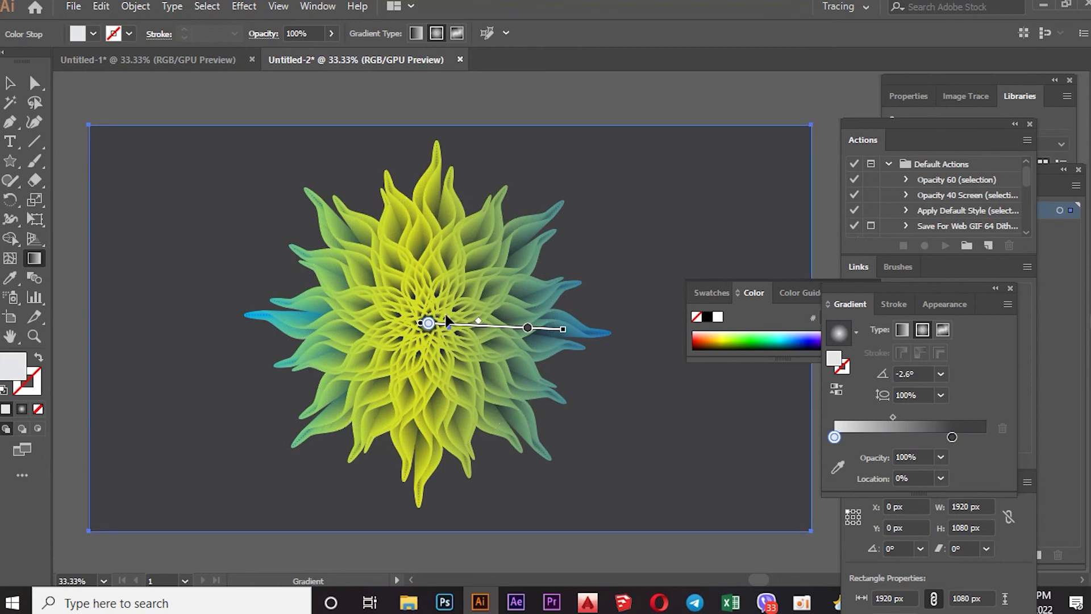
mouse_move(428, 324)
mouse_down()
mouse_move(439, 324)
mouse_move(421, 334)
mouse_up()
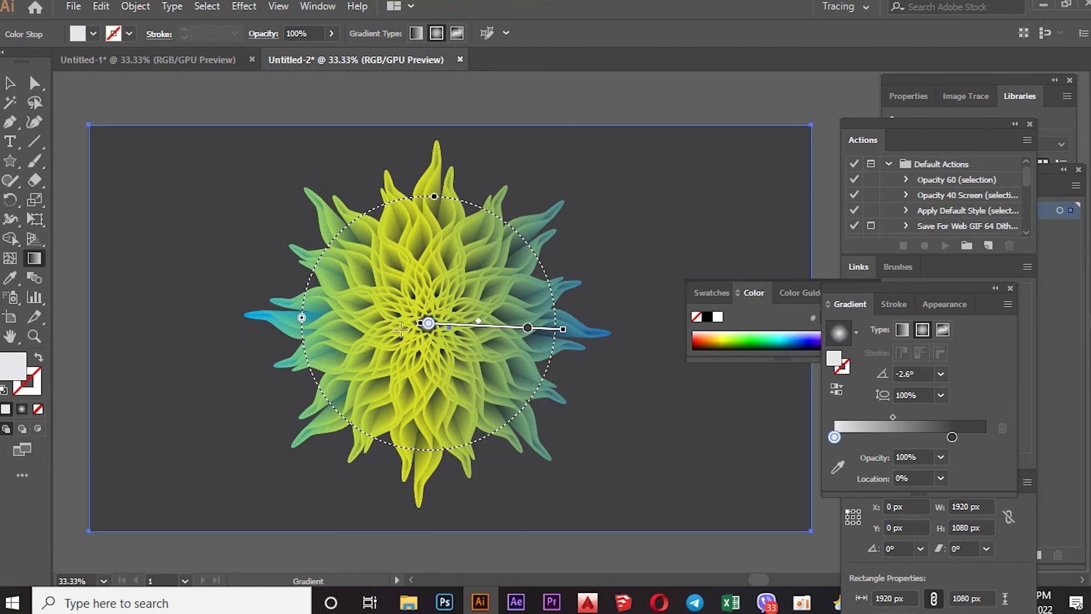
drag(411, 324, 573, 348)
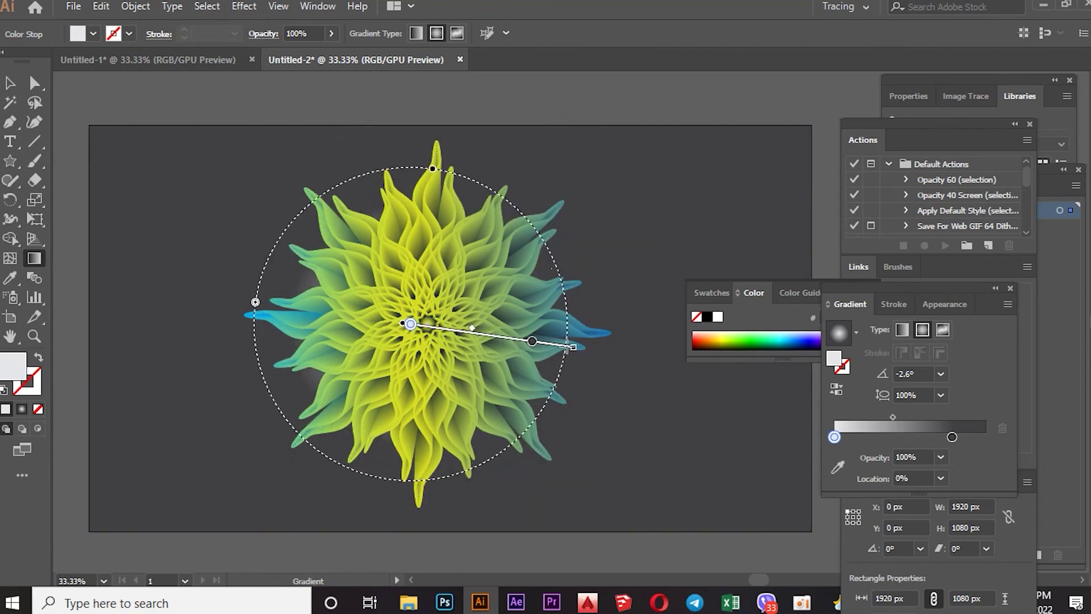
drag(572, 348, 572, 348)
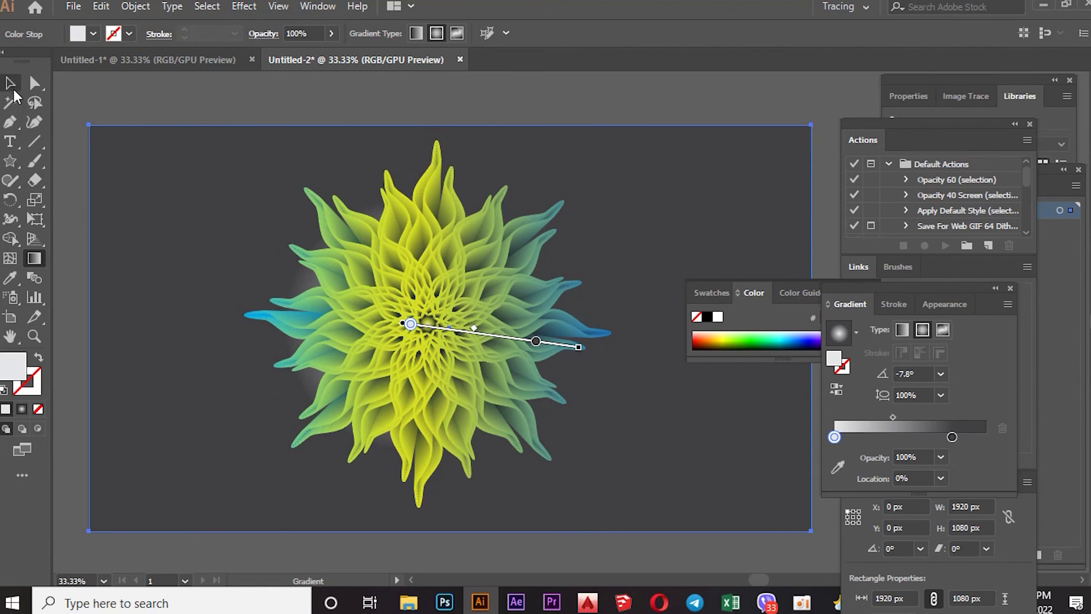
- Redraw the glow from the flower centre toward lower right at -29.7°, enlarging its ring
key(Right)
key(Right)
key(Right)
key(Right)
key(Right)
key(Right)
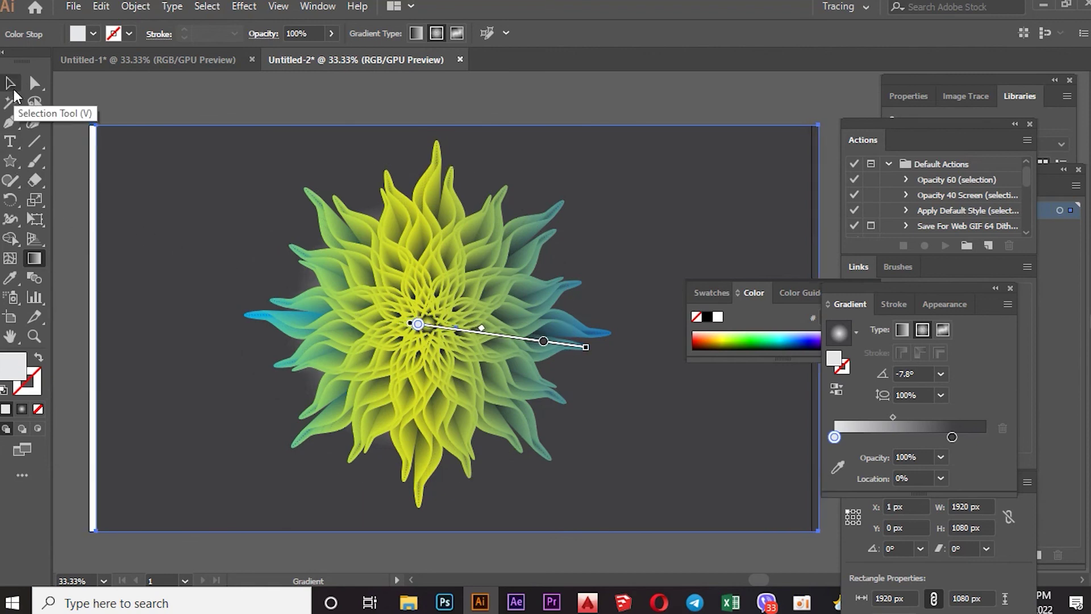
key(Left)
key(Left)
key(Left)
key(Left)
key(Left)
key(Left)
key(Left)
key(Left)
key(Left)
key(Left)
key(Left)
key(Left)
key(Left)
key(Left)
key(Left)
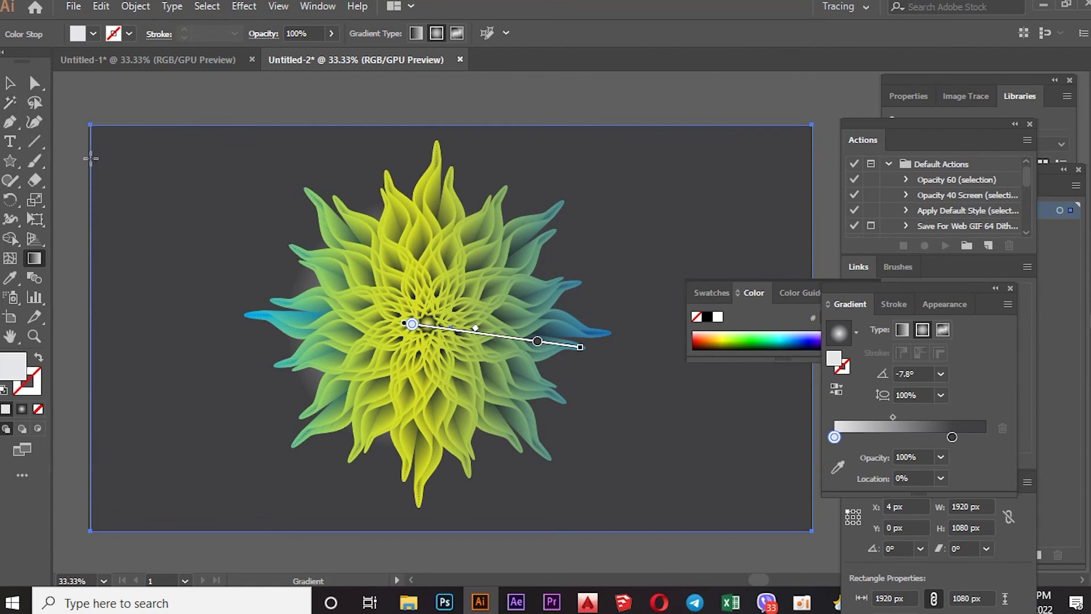
mouse_move(424, 330)
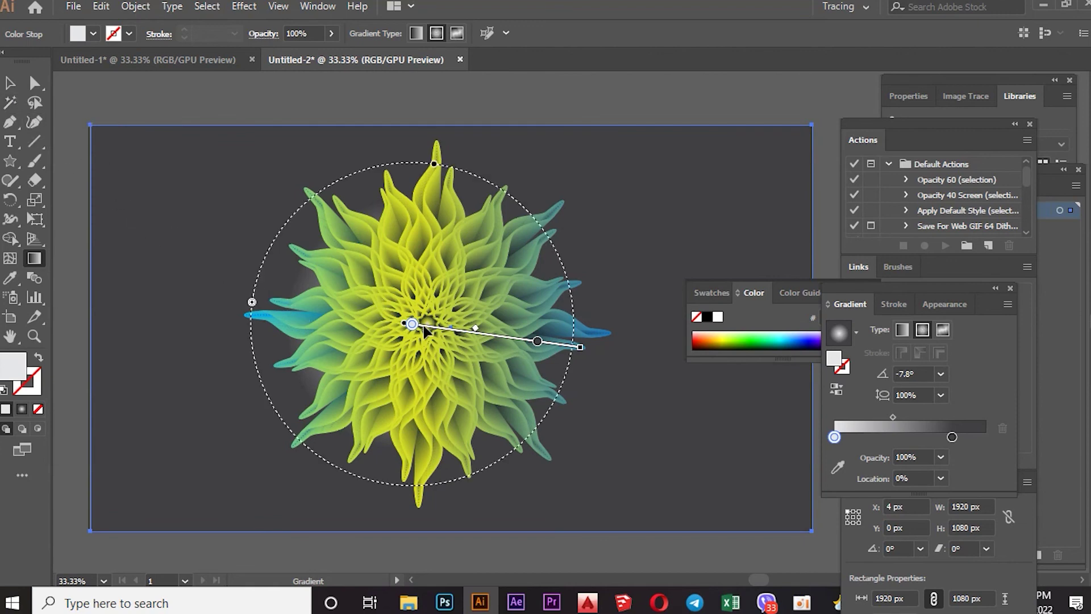
drag(427, 330, 425, 337)
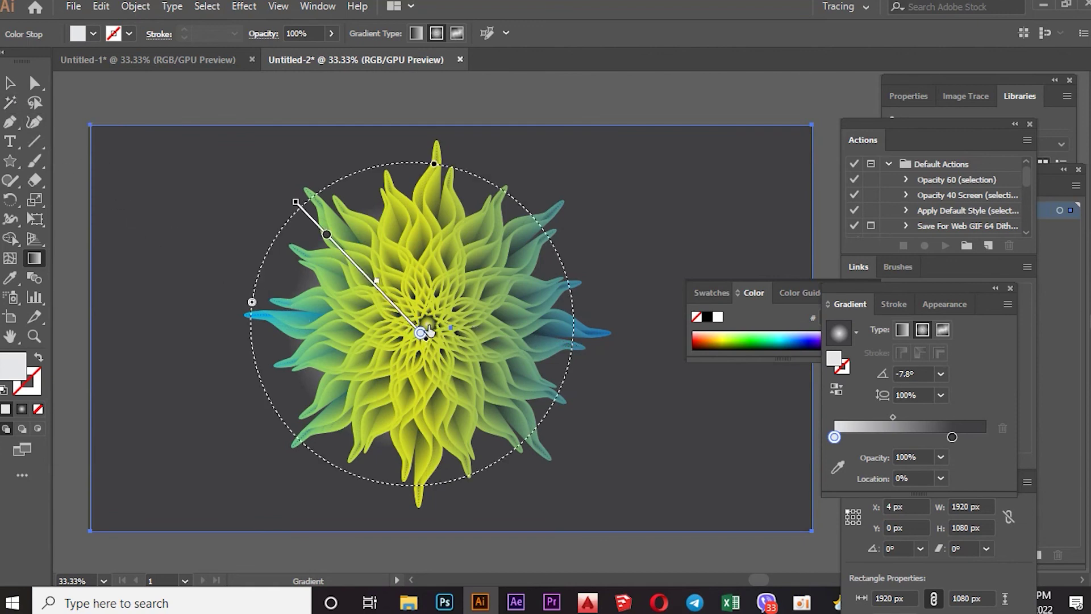
drag(431, 322, 591, 412)
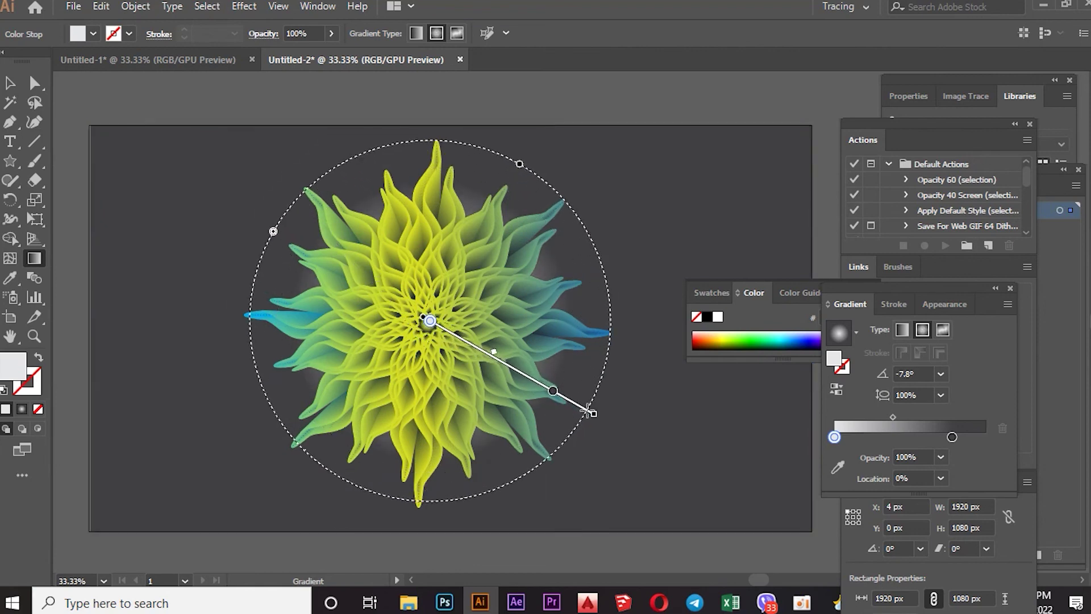
drag(588, 411, 585, 414)
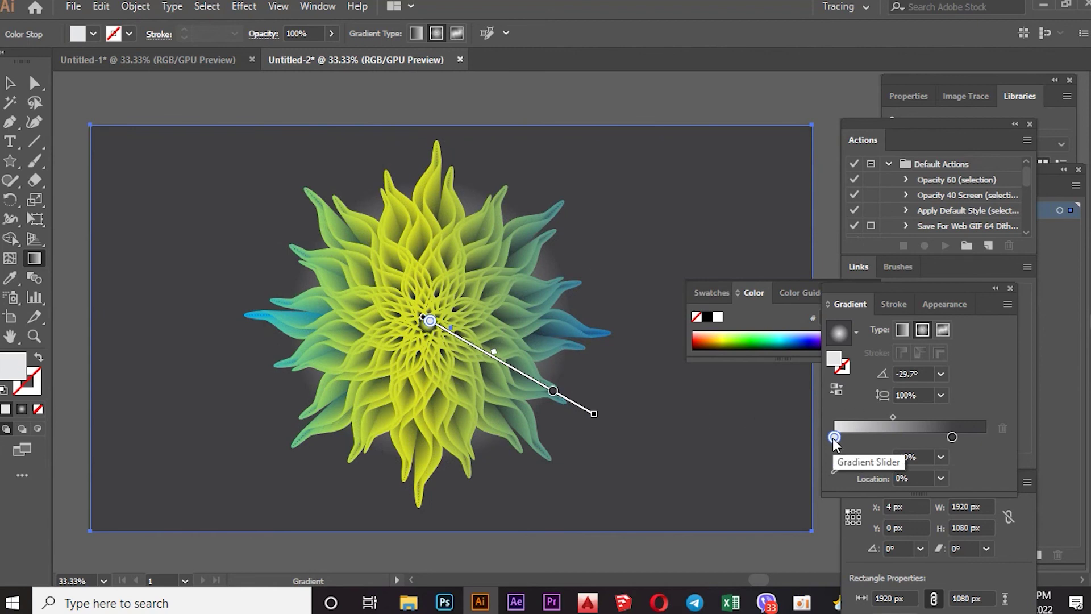
click(10, 84)
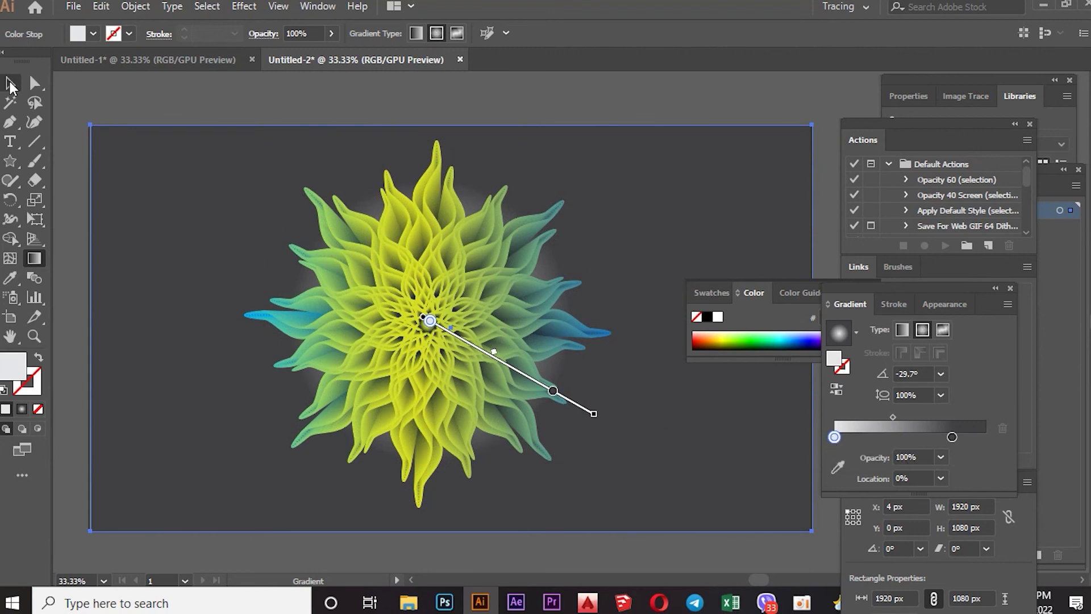
- Select the background rectangle instead of the flower and open the Object menu to lock it
click(140, 107)
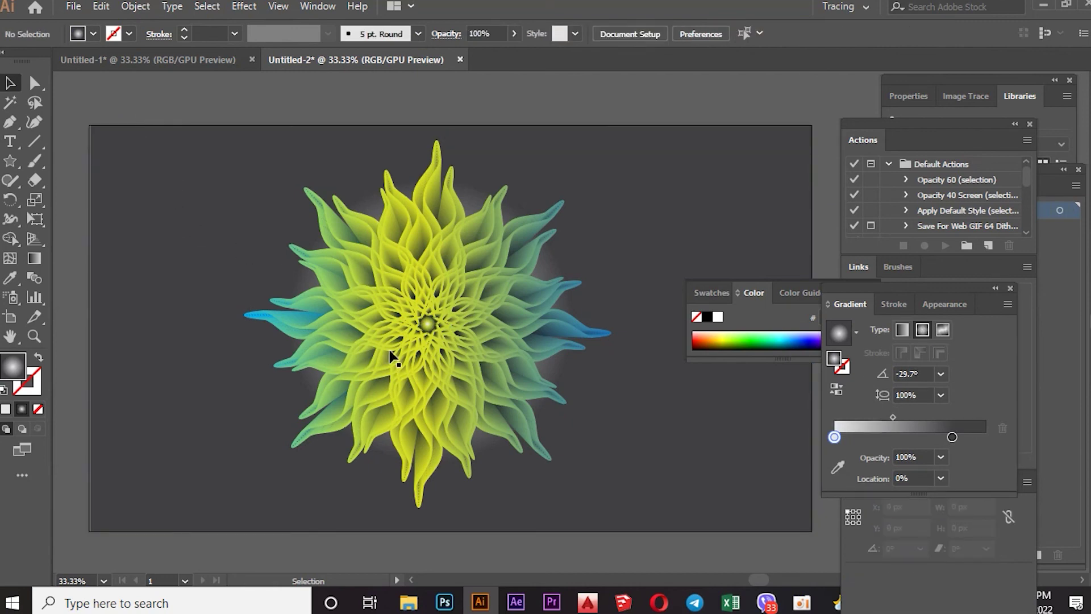
click(474, 300)
click(607, 238)
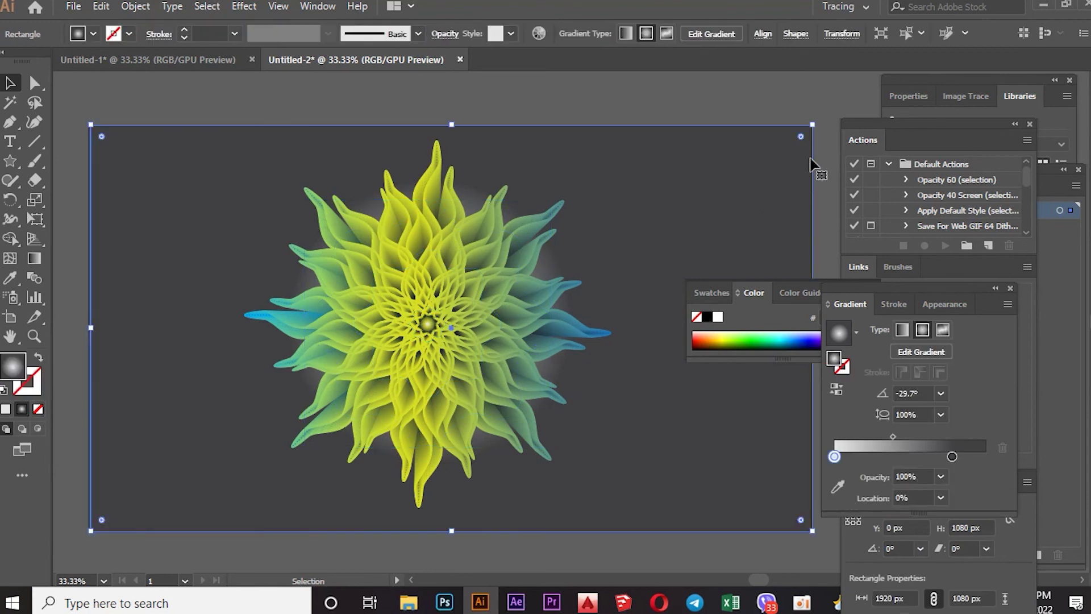
click(128, 6)
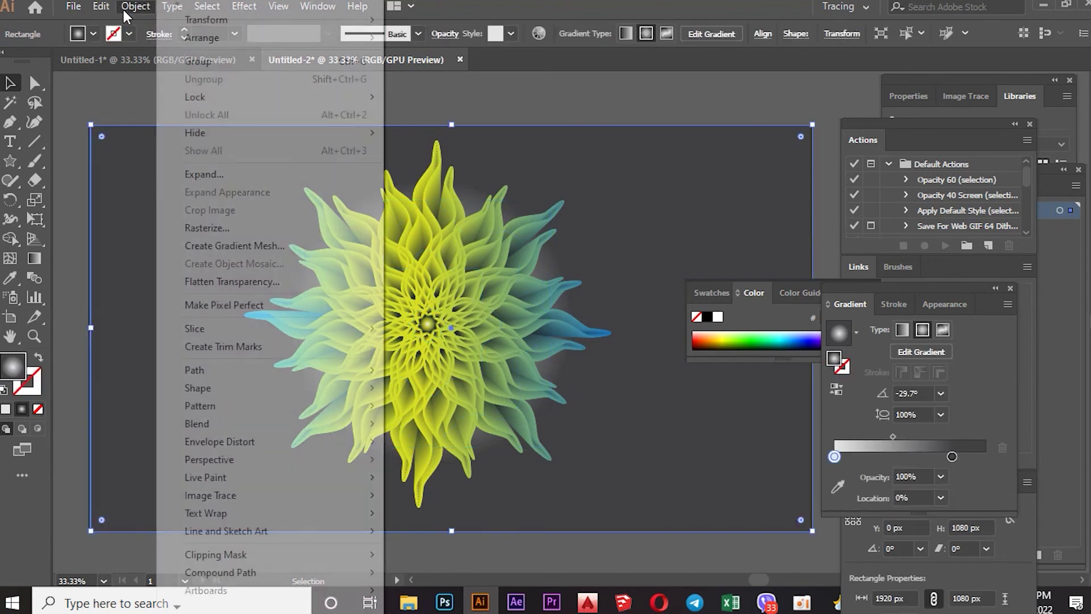